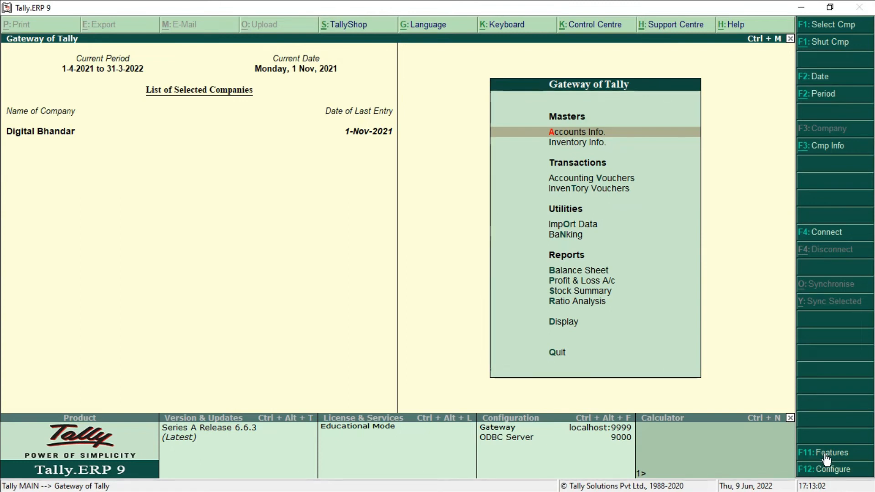
Enable maintaining stock categories in the company's inventory features and save the settings
click(825, 455)
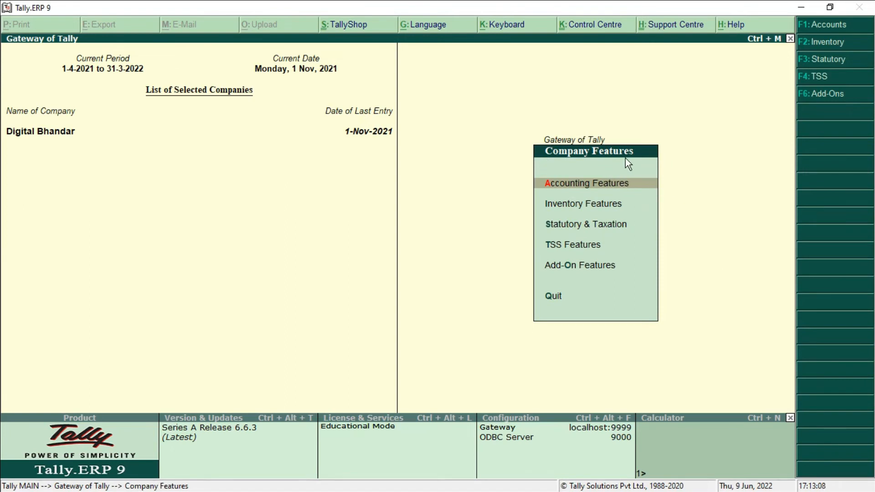
click(567, 210)
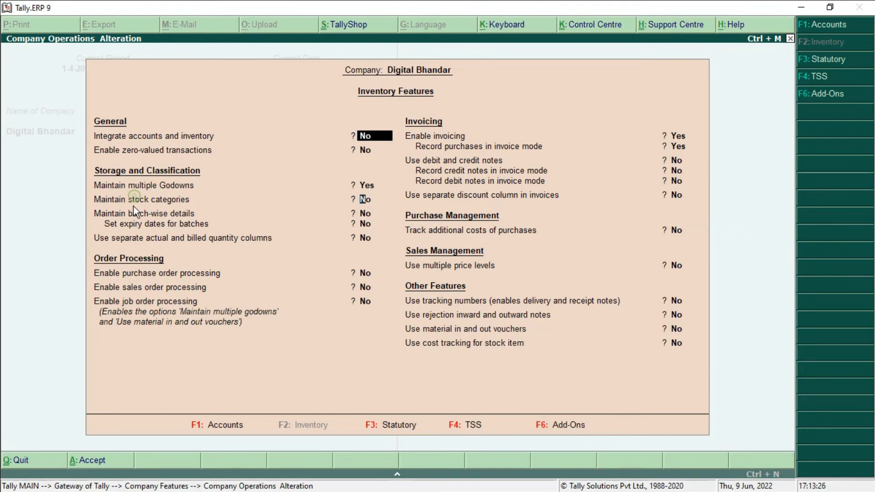
click(361, 197)
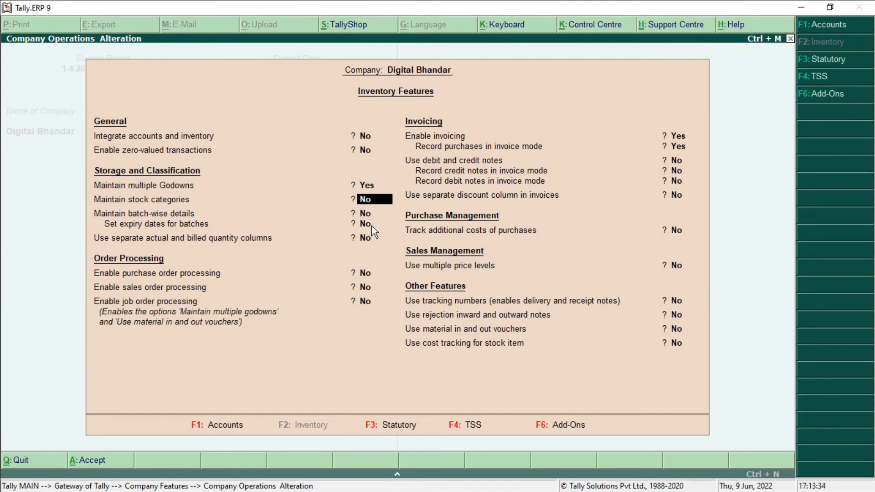
text(y)
key(Return)
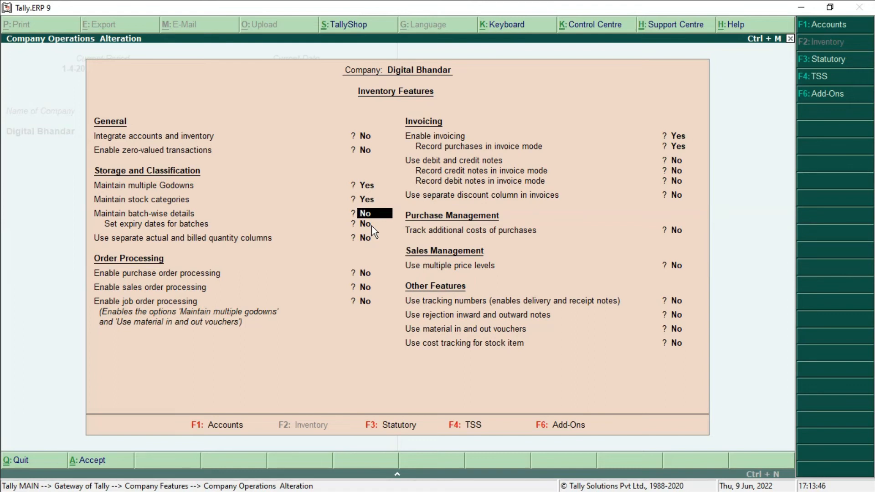
key(ctrl+a)
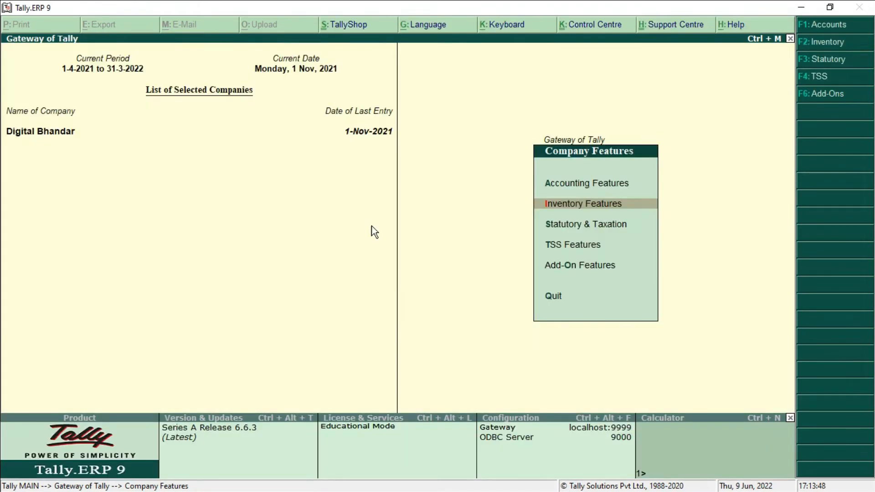
key(Escape)
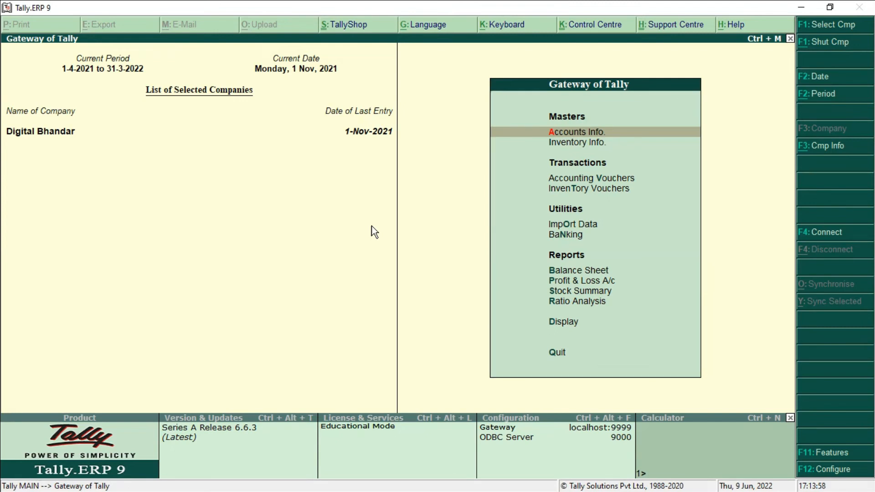
key(Down)
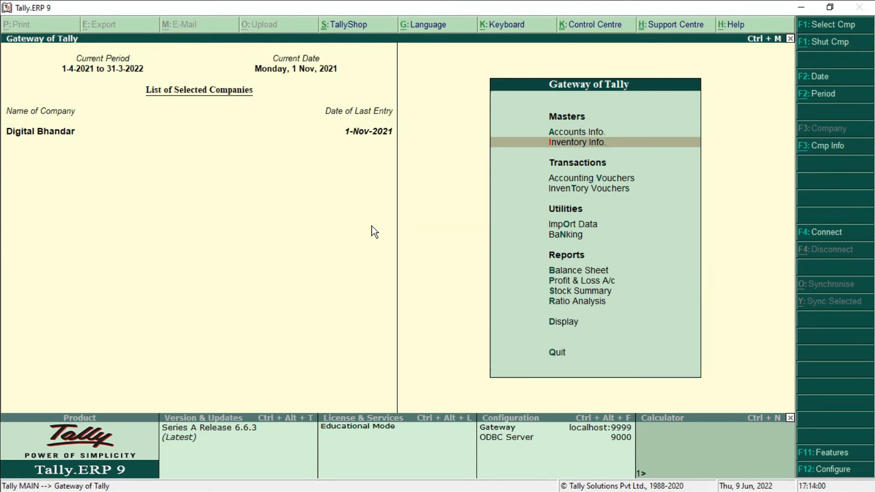
key(Return)
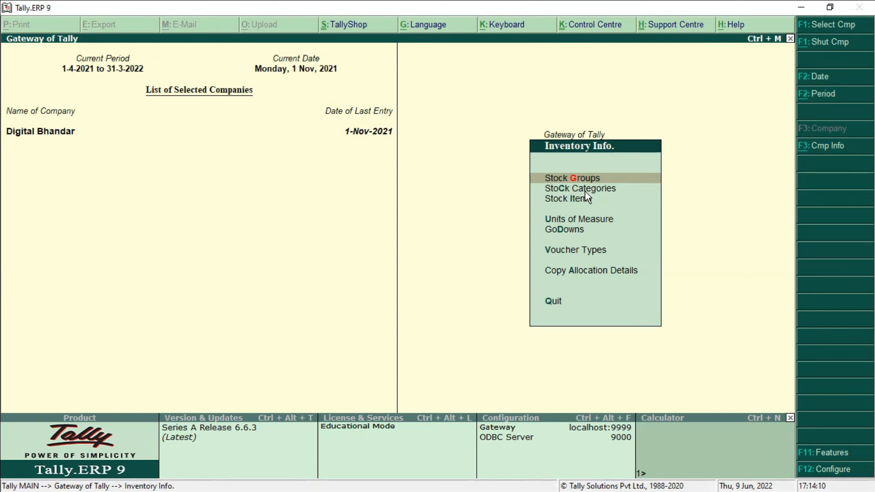
key(Escape)
key(Return)
key(Escape)
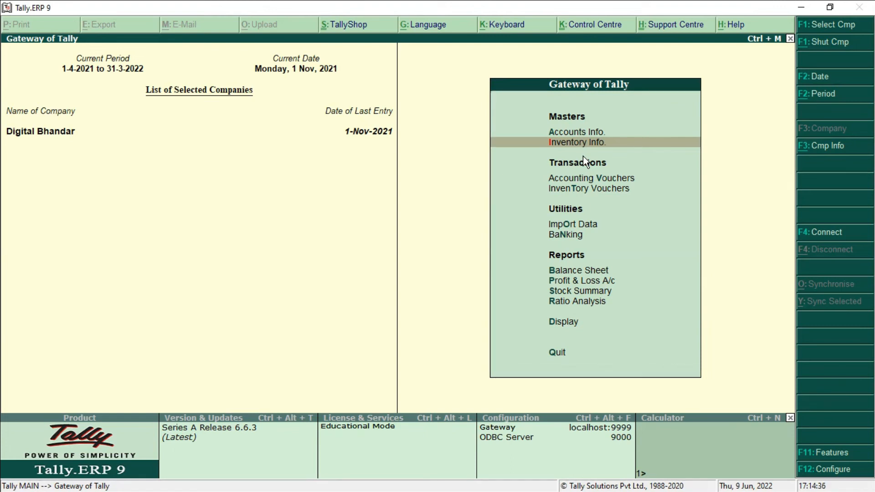
Create a single stock category named Wired Mouse under Primary
key(Return)
key(Down)
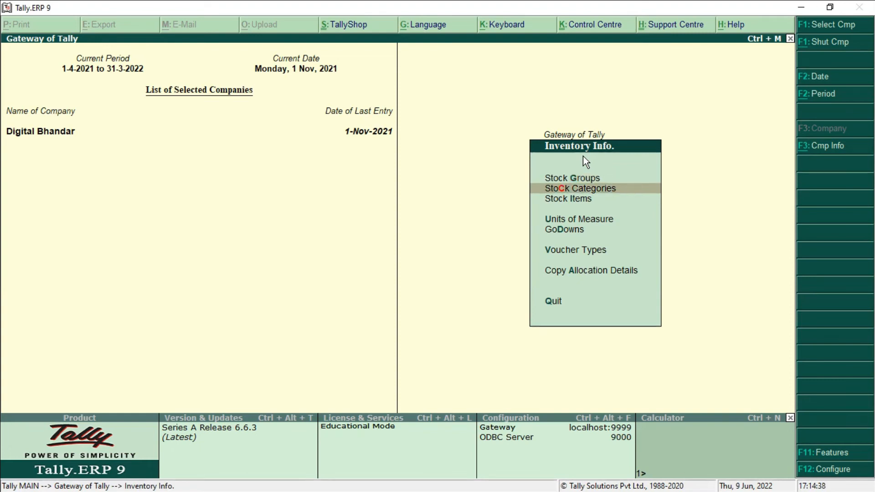
key(Return)
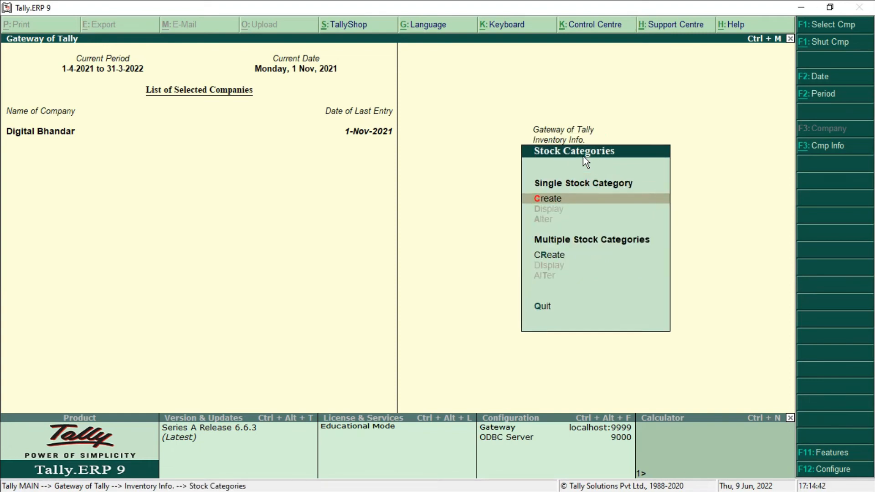
key(Return)
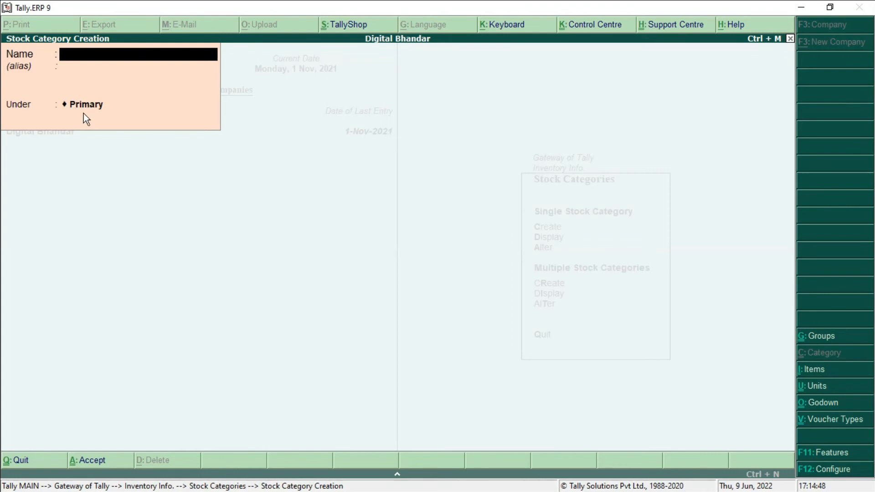
text(Wired Mouse)
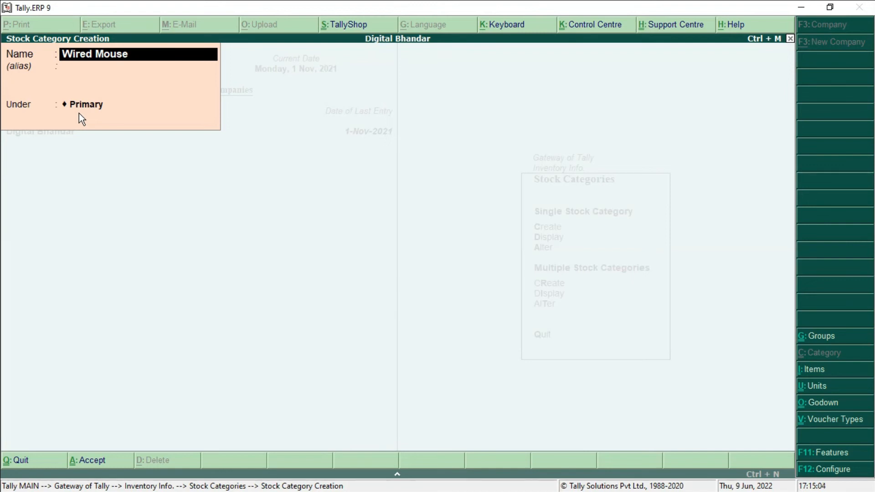
key(Return)
key(Return)
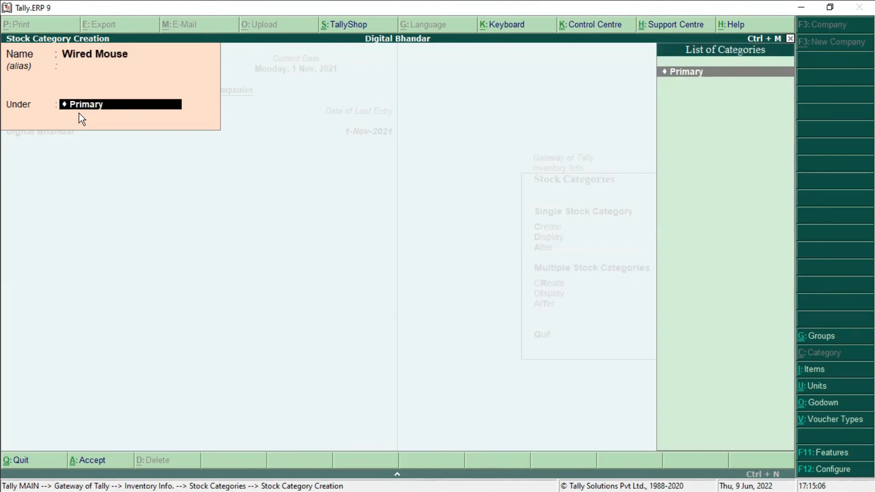
key(Return)
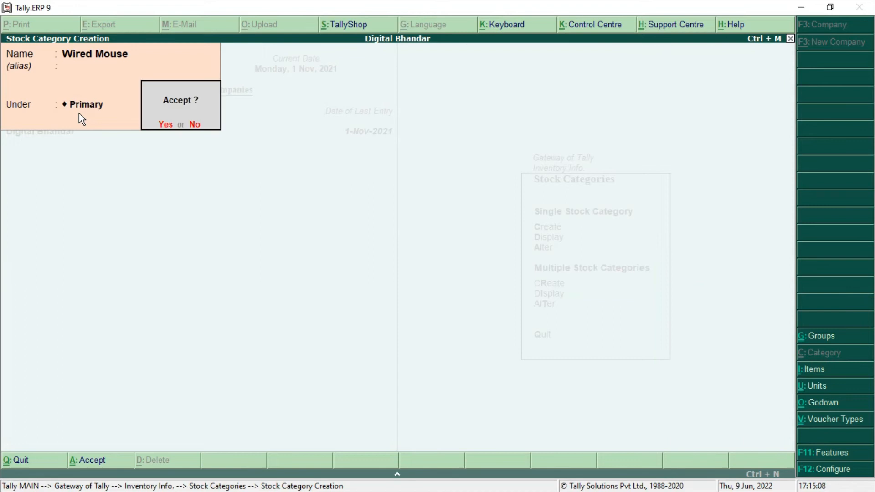
key(Return)
Create another stock category named Wireless Mouse under Primary
text(W)
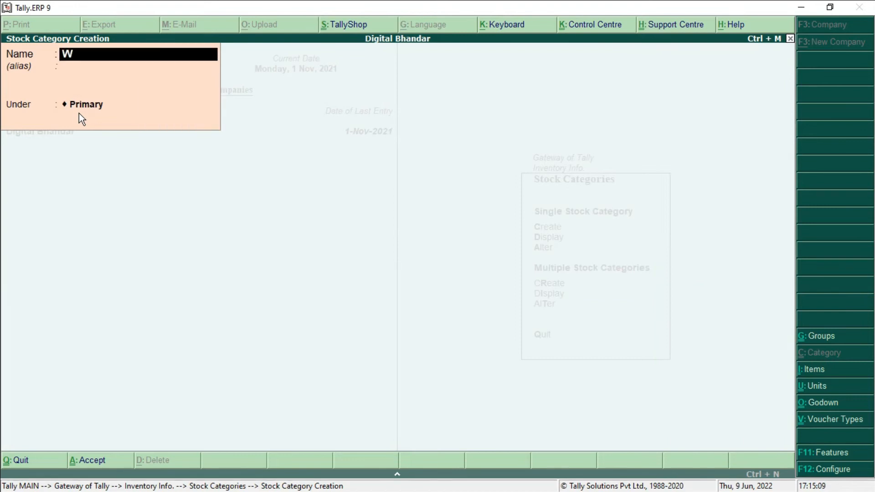
text(ireless Mouse)
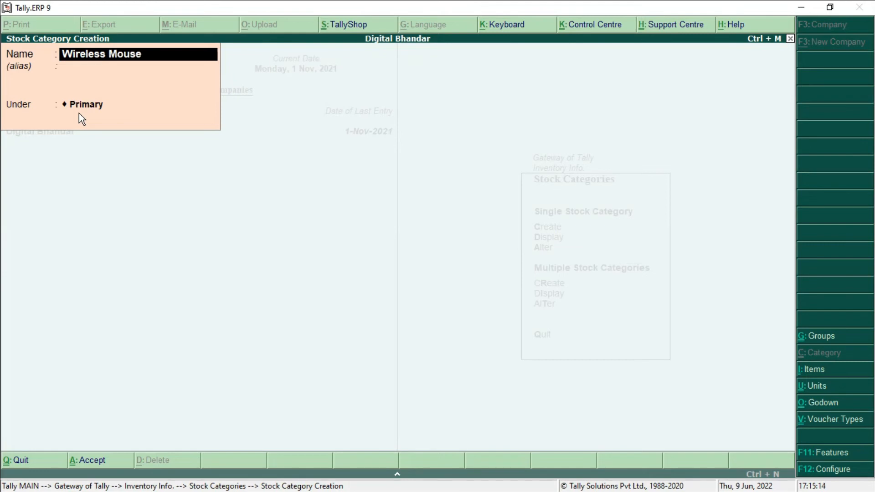
key(Return)
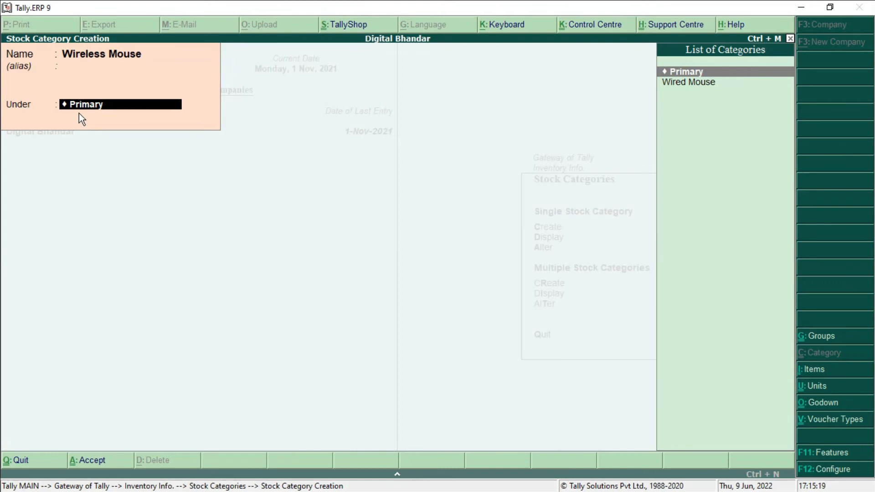
key(Return)
key(Return)
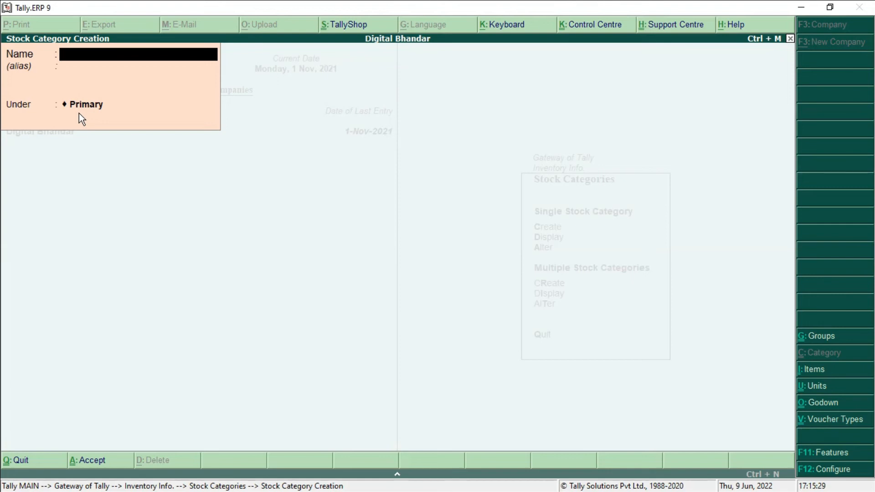
Create a stock category named Laser Printer under Primary
text(Laser Printer)
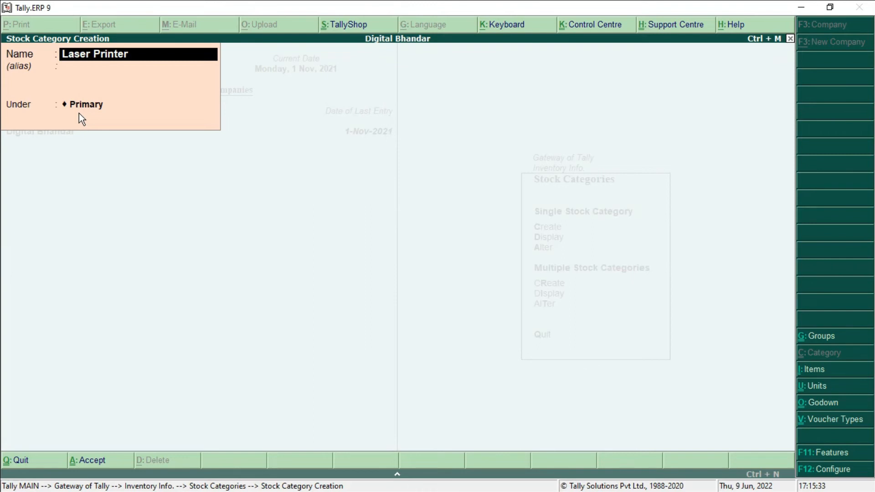
key(Return)
key(Return)
key(Return)
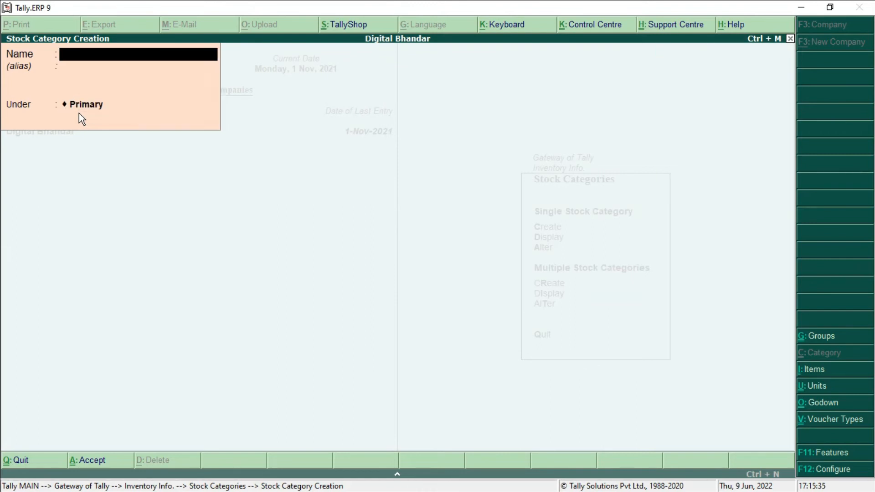
Create a stock category named Inkjet Printer under Primary and leave stock category creation
text(Inkjet Printer)
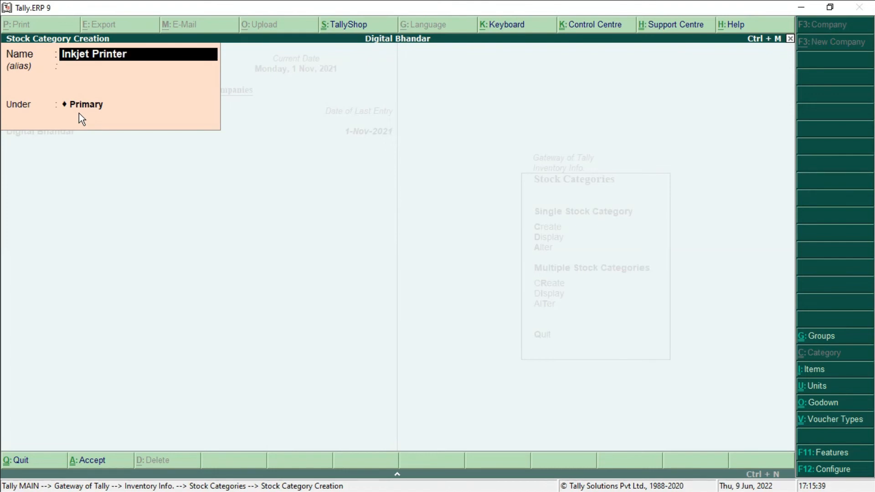
key(Return)
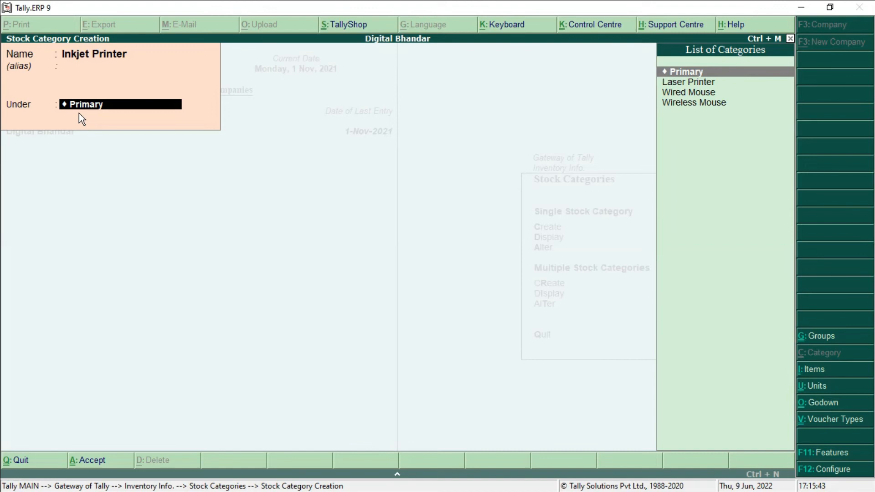
key(Return)
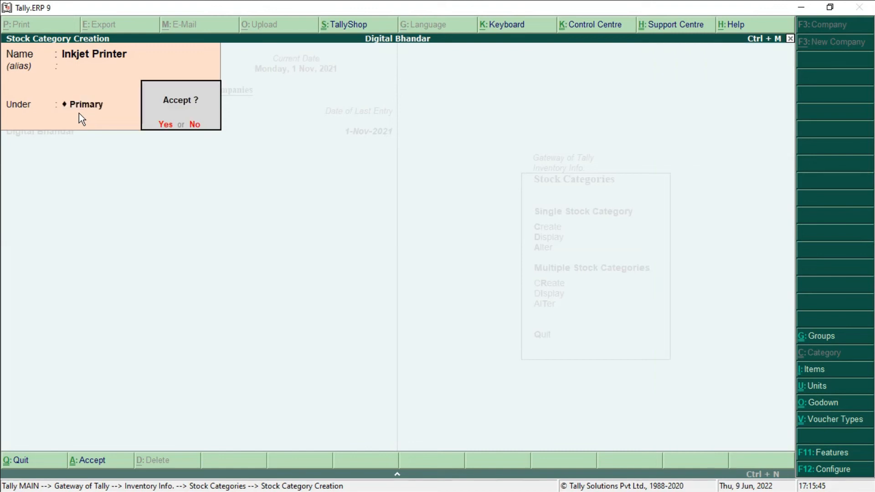
key(Return)
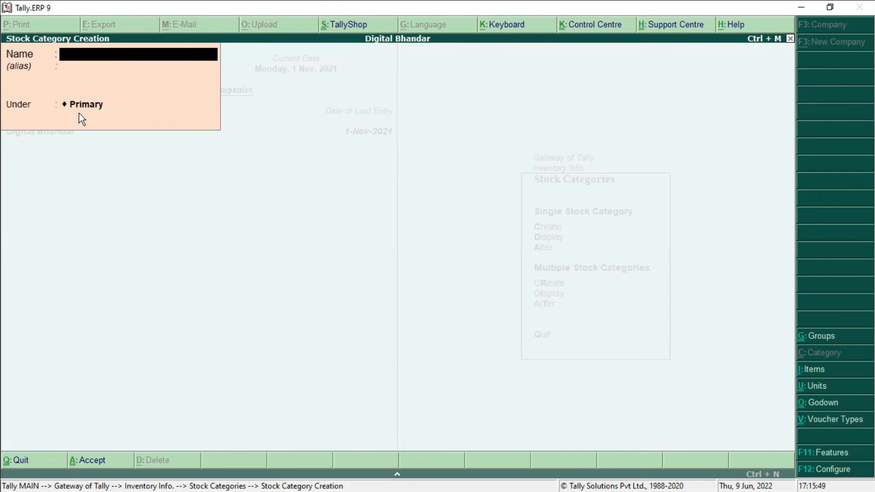
key(Escape)
key(Return)
key(Escape)
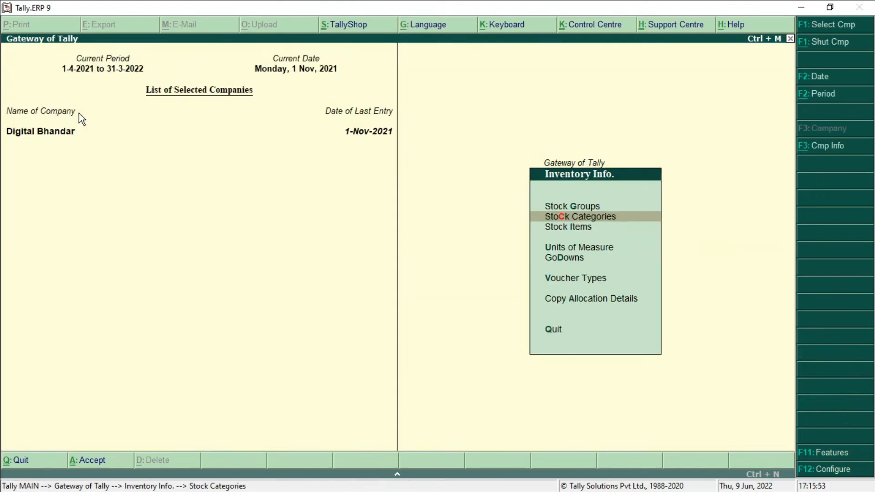
Fill in a new stock group named Mouse under Primary, with quantities of items added set to Yes
key(Up)
key(Return)
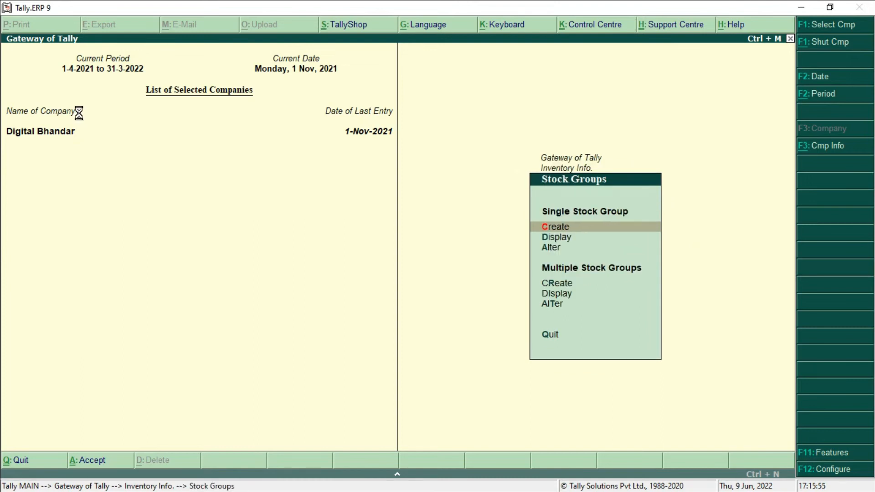
key(Return)
text(Mous)
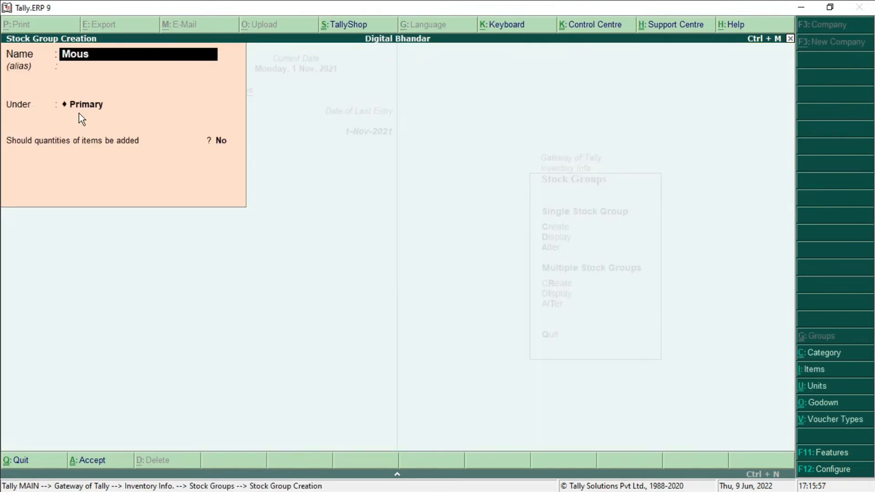
text(e)
key(Return)
key(Return)
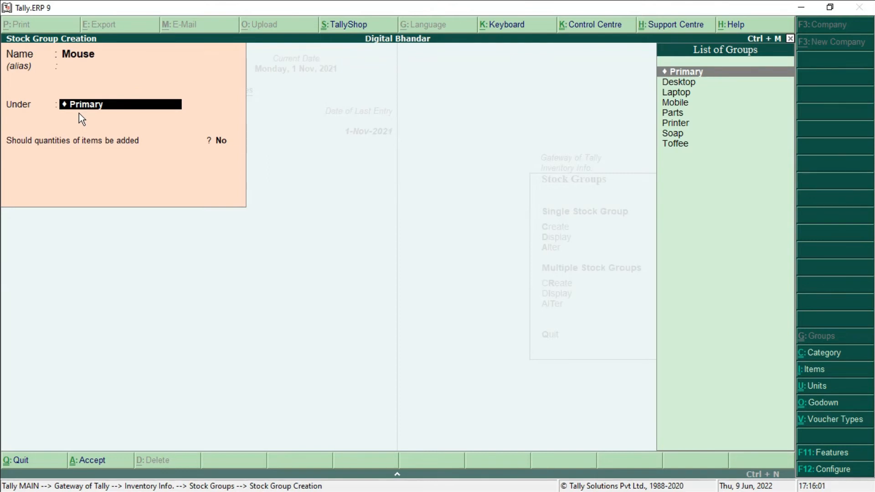
key(Return)
key(y)
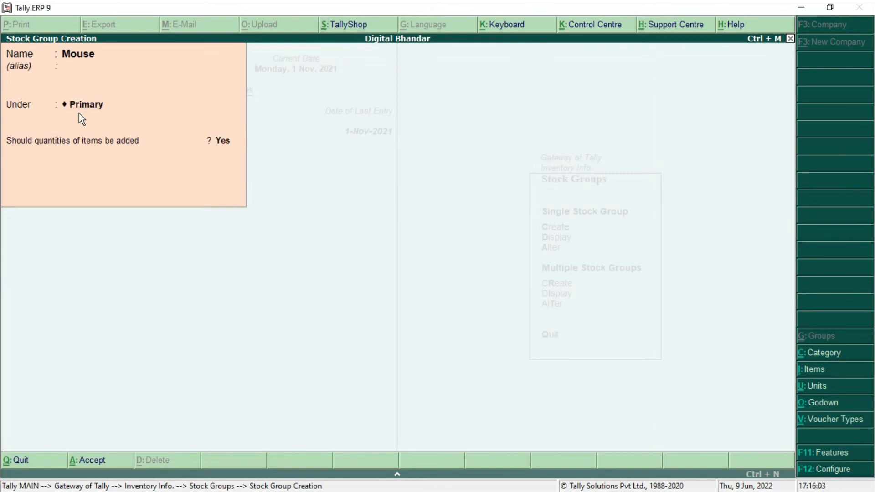
Save the Mouse group, try to create a stock group named Printer, and return to the Gateway of Tally
text(yPrinter)
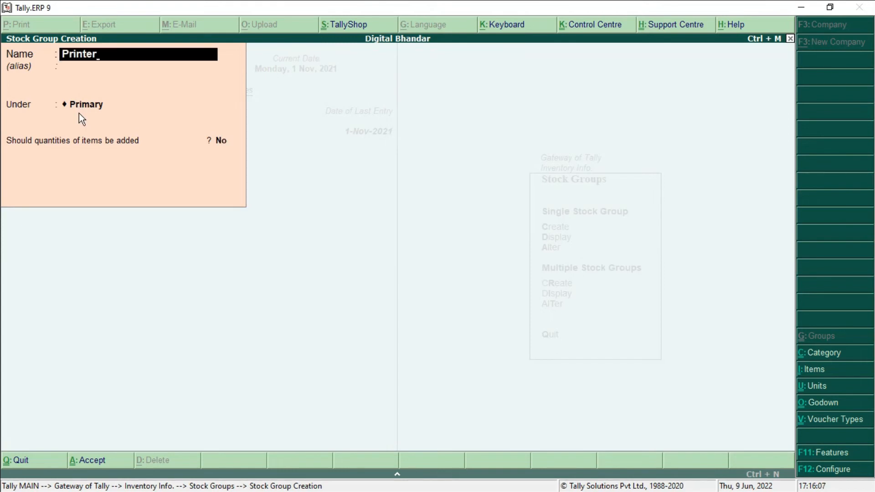
key(Return)
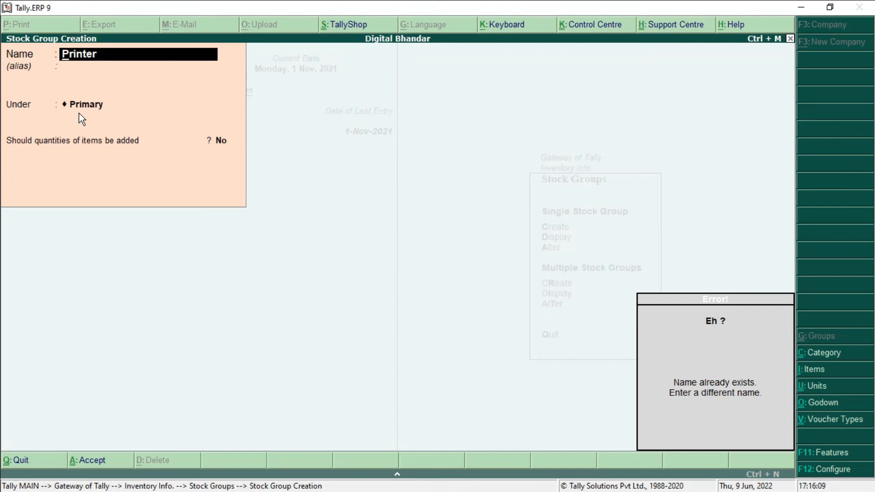
key(Escape)
key(Escape)
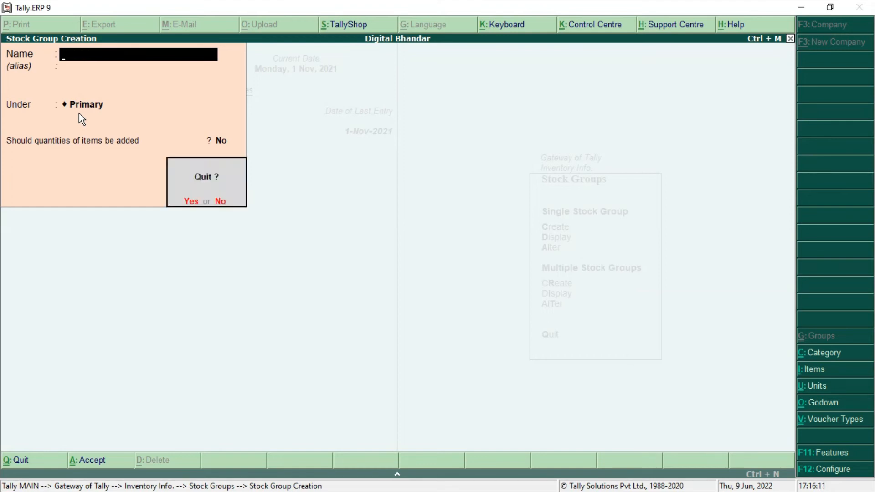
key(Return)
key(Escape)
key(Escape)
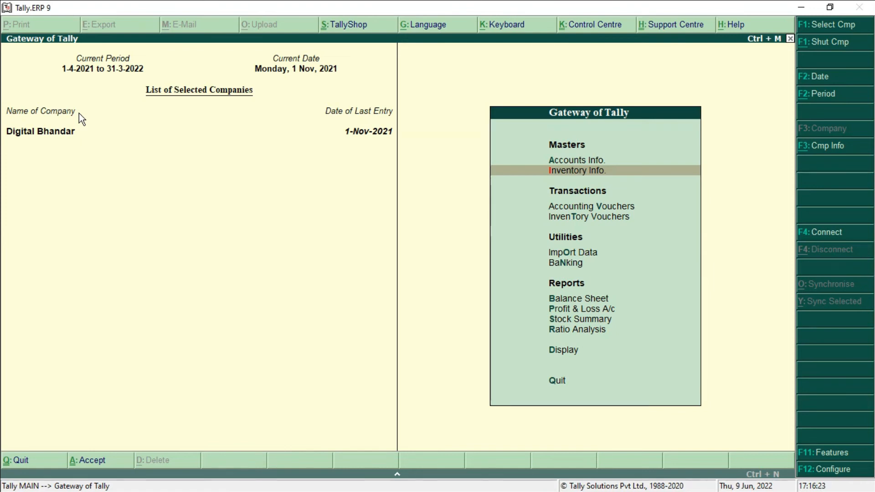
Review the list of existing stock groups through the stock group display, and return to Inventory Info
key(Return)
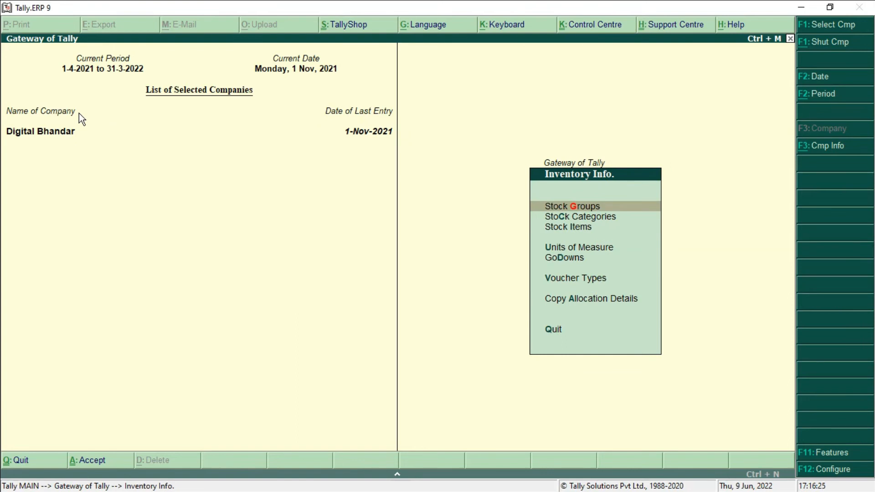
key(Return)
key(Down)
key(Return)
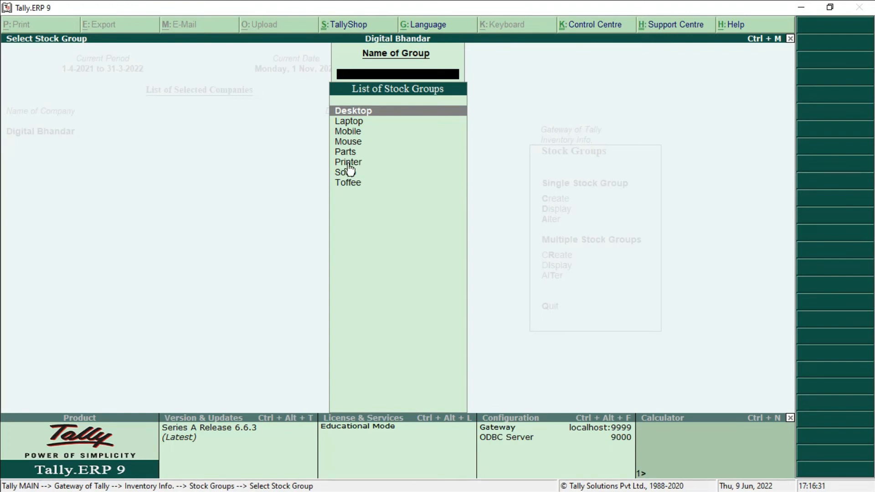
key(Escape)
key(Escape)
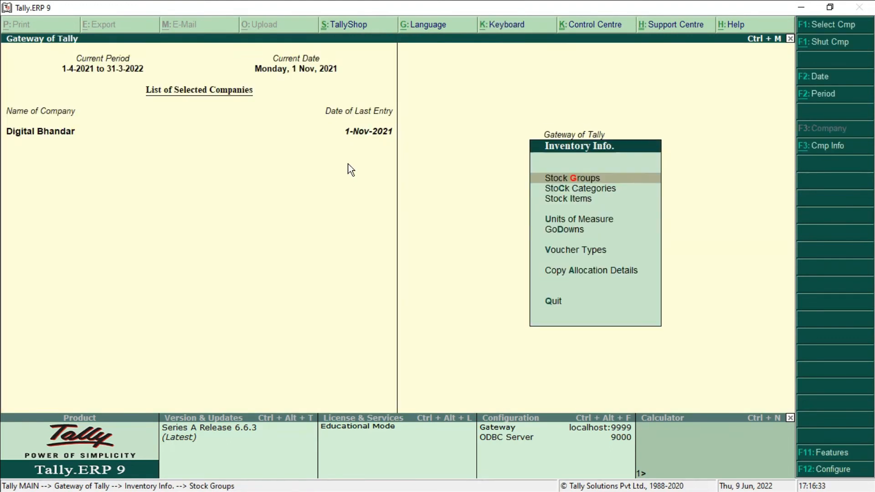
Display the details of the nos unit of measure and return to Inventory Info
key(Down)
key(Down)
key(Down)
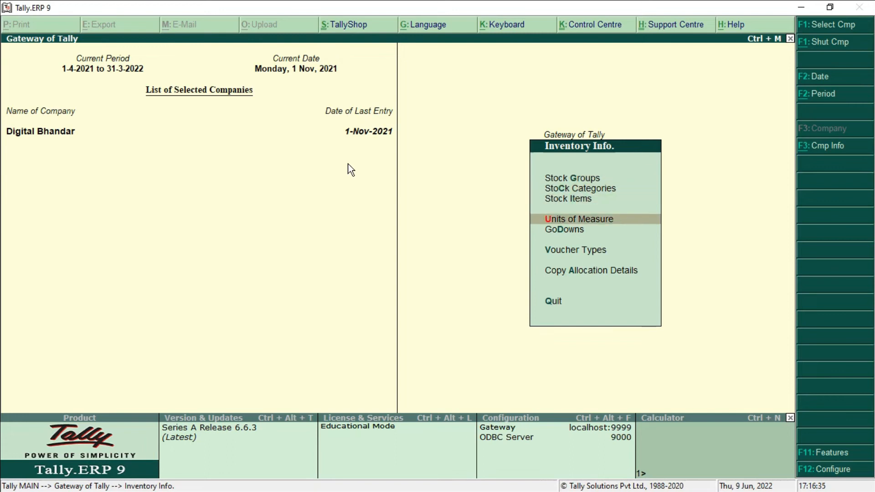
key(Return)
key(Down)
key(Return)
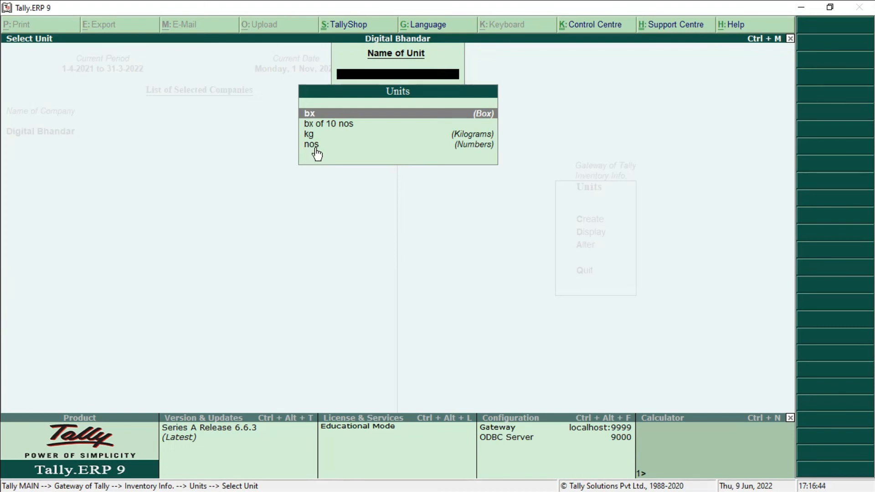
key(Down)
key(Down)
key(Down)
key(Return)
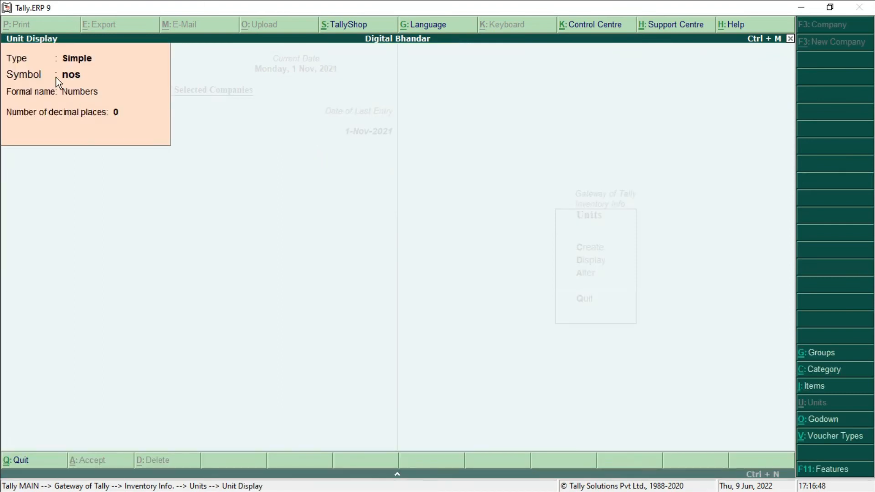
key(Escape)
key(Escape)
key(Escape)
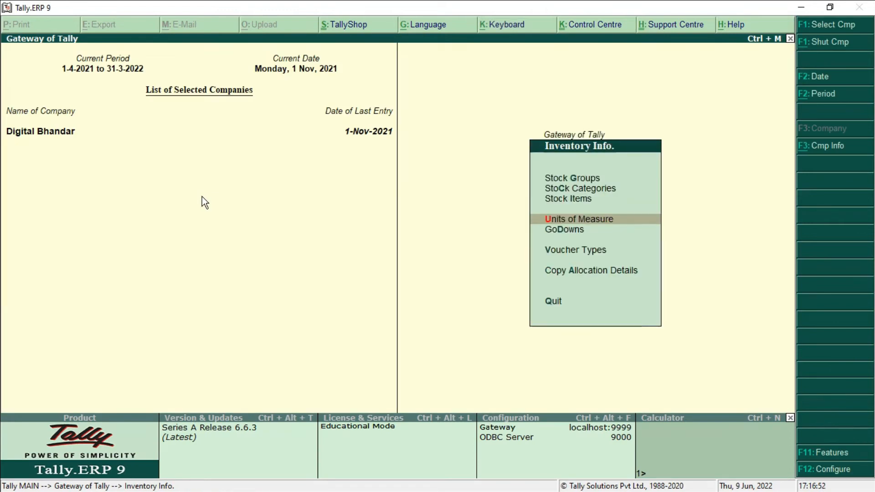
Start a new single stock item named Iball Mouse under the Mouse stock group
key(Up)
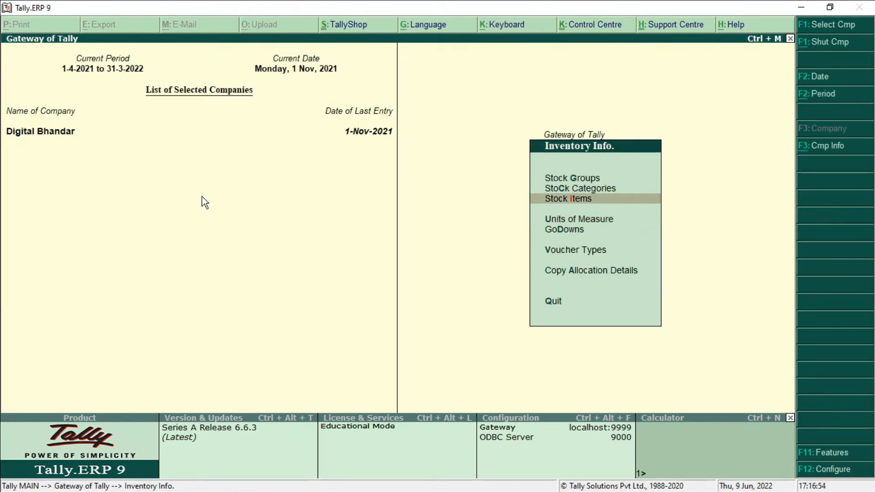
key(Return)
key(Return)
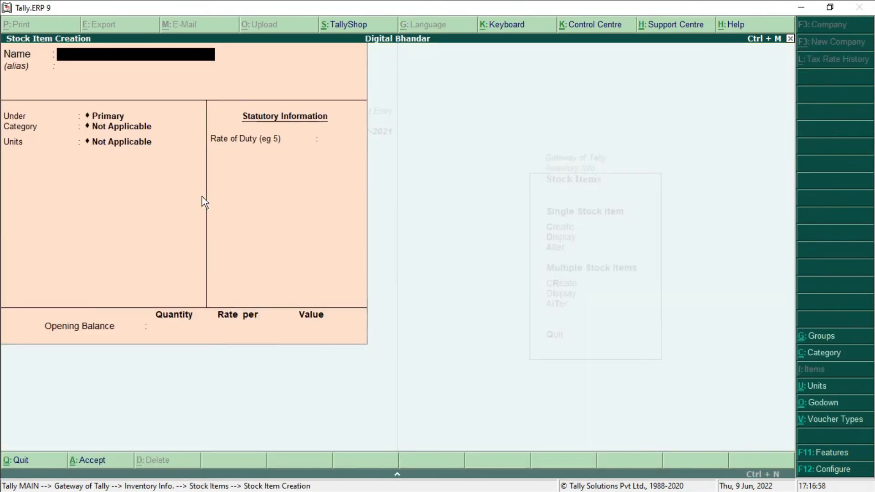
text(Iball Mouse)
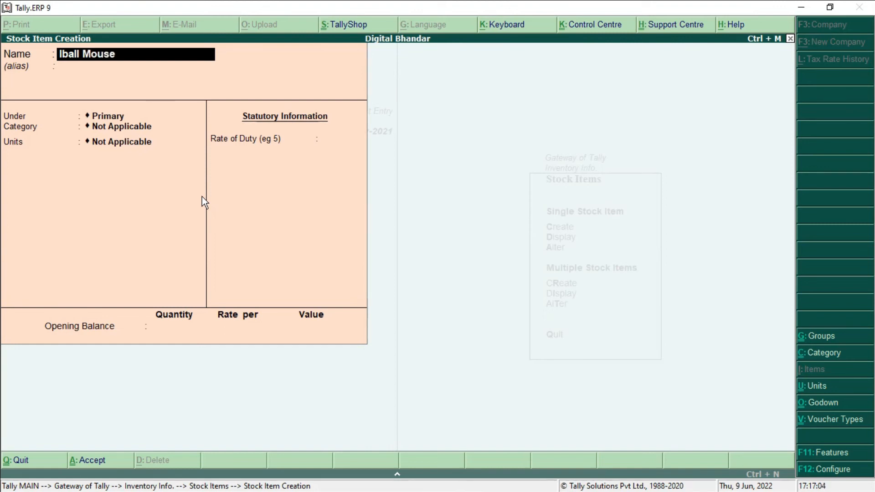
key(Return)
key(Return)
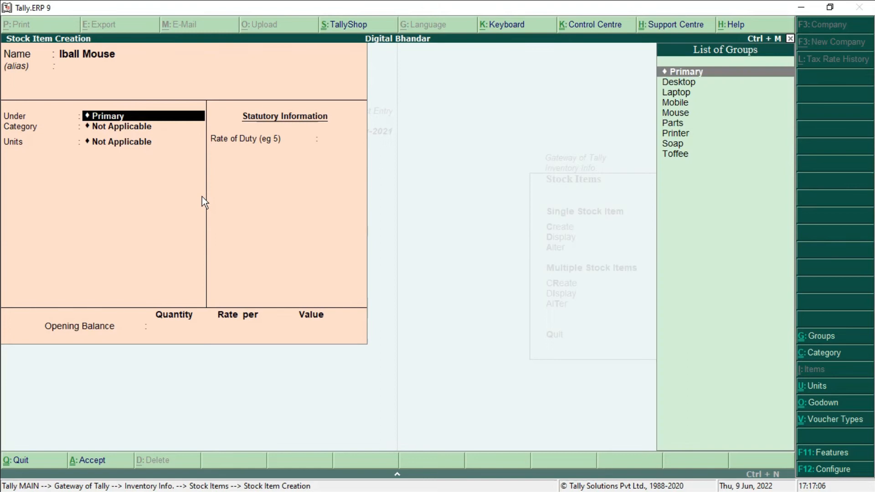
key(Down)
key(Down)
key(Down)
key(Down)
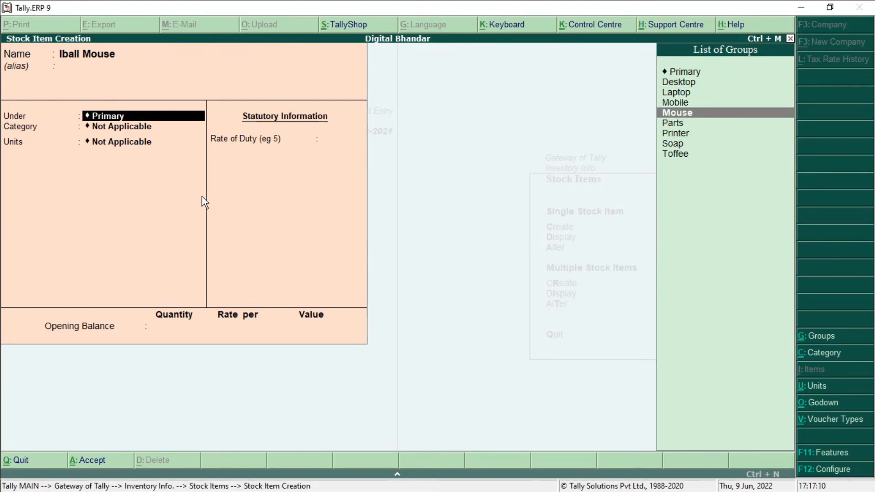
key(Return)
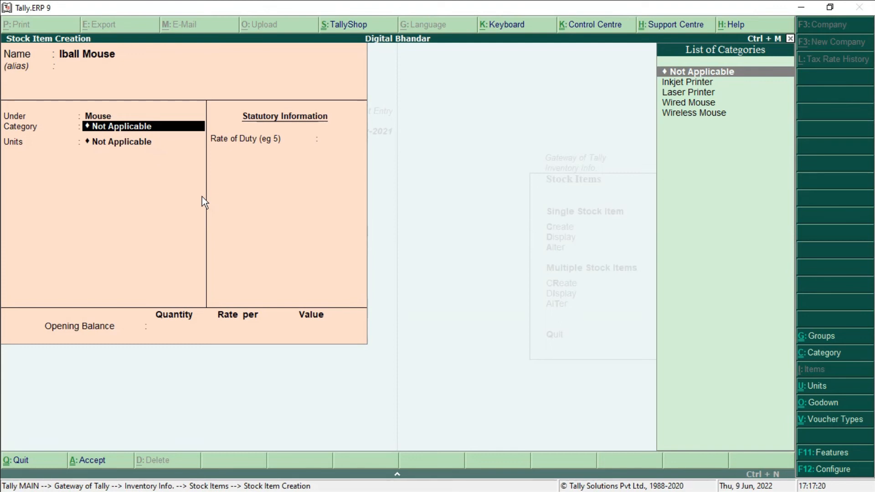
Assign the Wired Mouse category and the unit nos to the Iball Mouse item
key(Down)
key(Down)
key(Down)
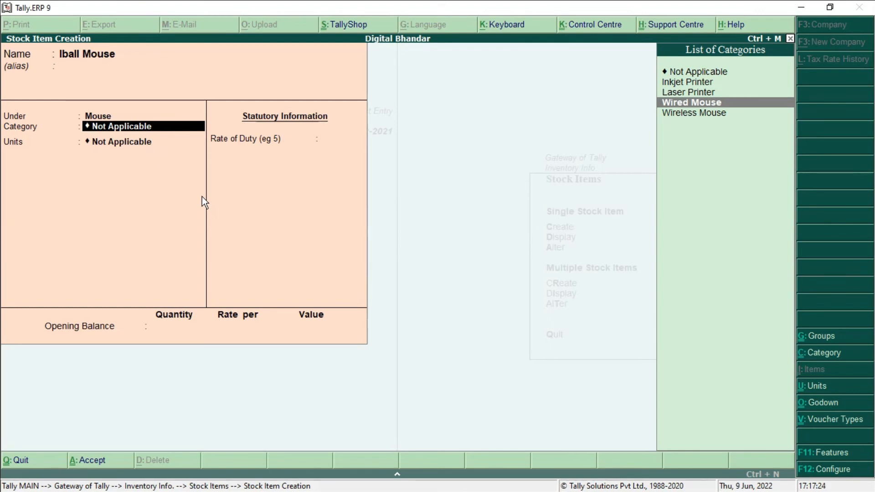
key(Return)
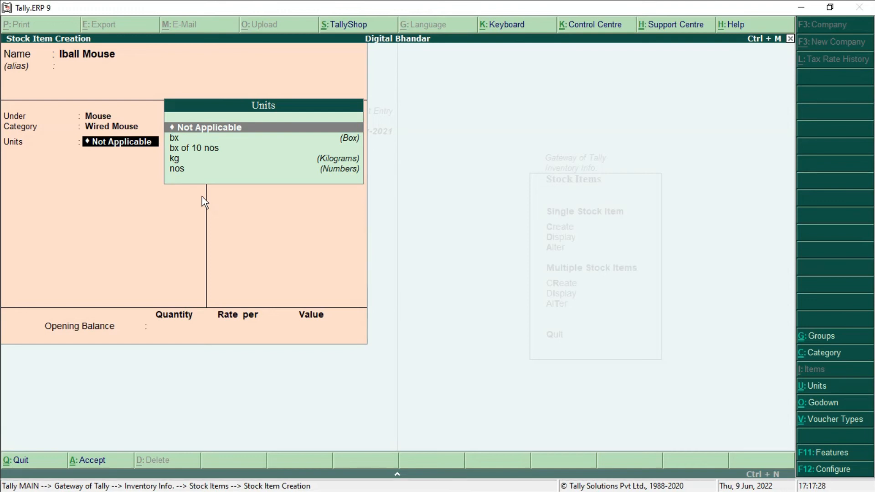
key(Down)
key(Down)
key(Down)
key(Down)
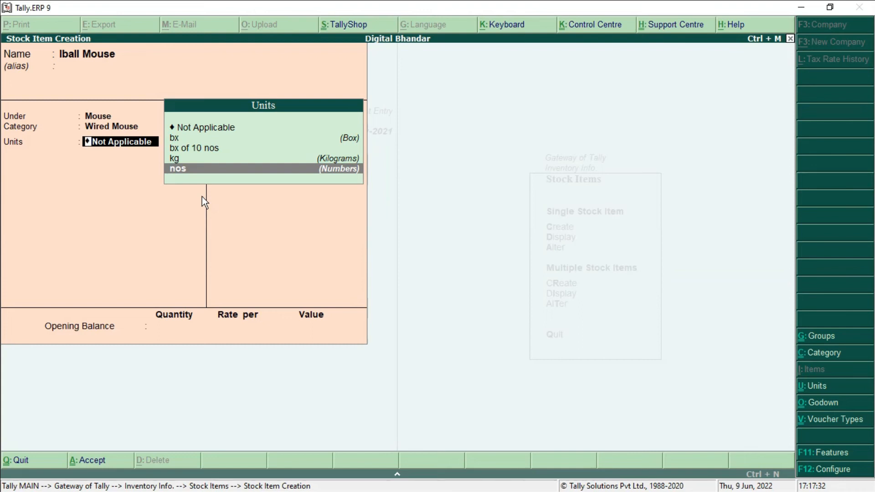
key(Return)
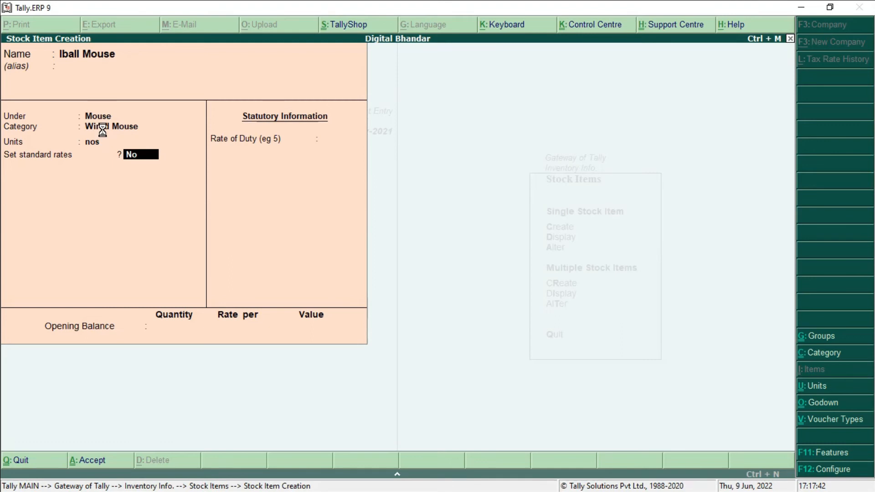
Name the next stock item Intex Mouse and place it under the Mouse stock group
text(Intex Mouse)
key(Return)
key(Down)
key(Down)
key(Down)
key(Down)
key(Return)
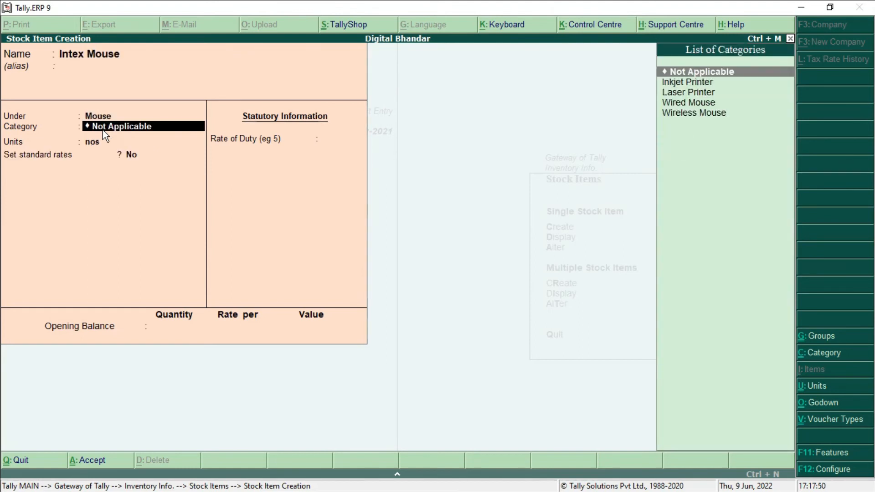
Assign the Wireless Mouse category to Intex Mouse, accept nos as its unit, and save the item
key(Down)
key(Down)
key(Down)
key(Down)
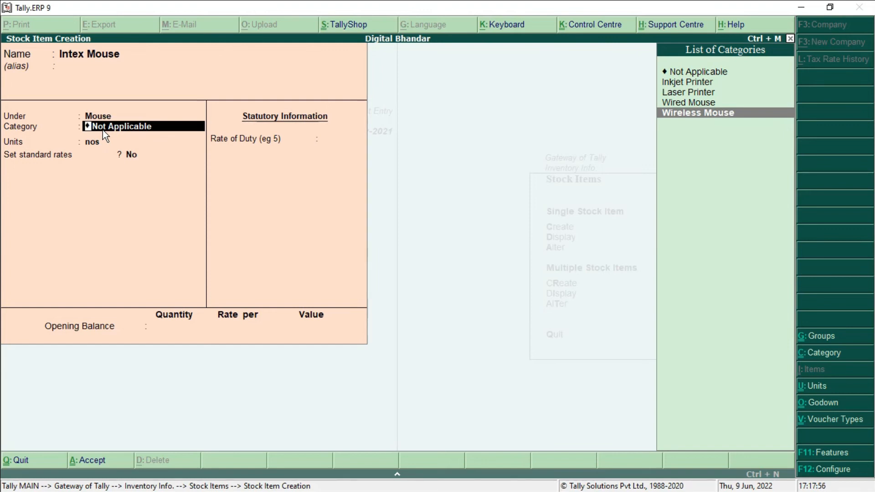
key(Return)
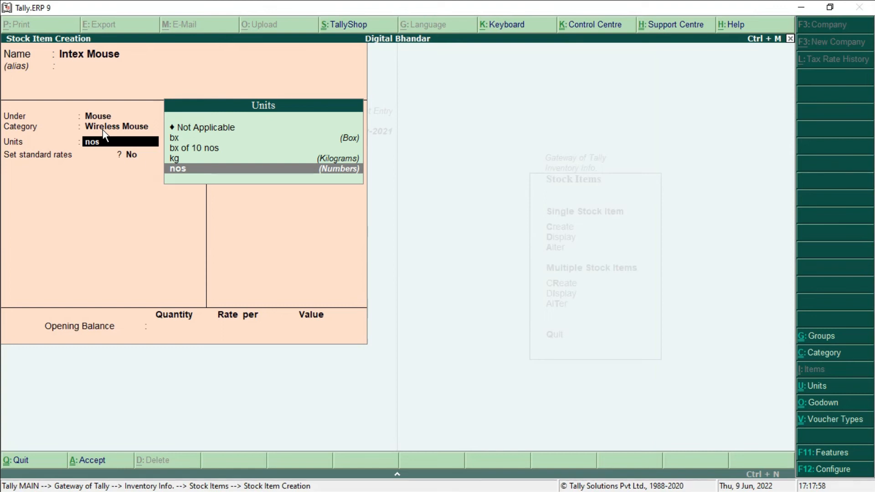
key(Return)
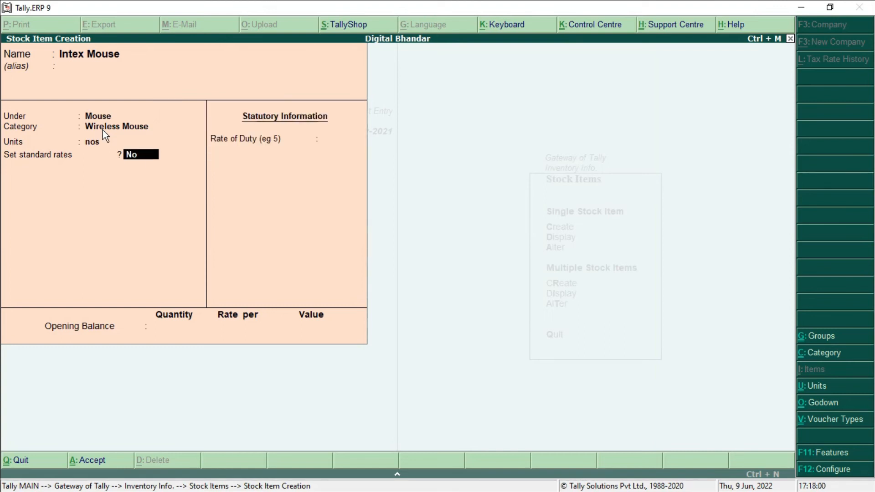
key(ctrl+a)
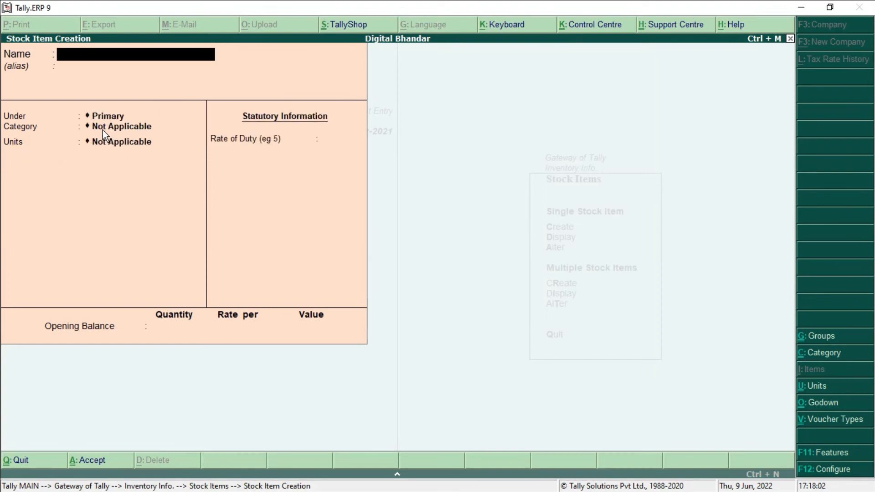
Name the next stock item Hp Printer1005 and place it under the Printer stock group
text(Hp Printer)
key(Return)
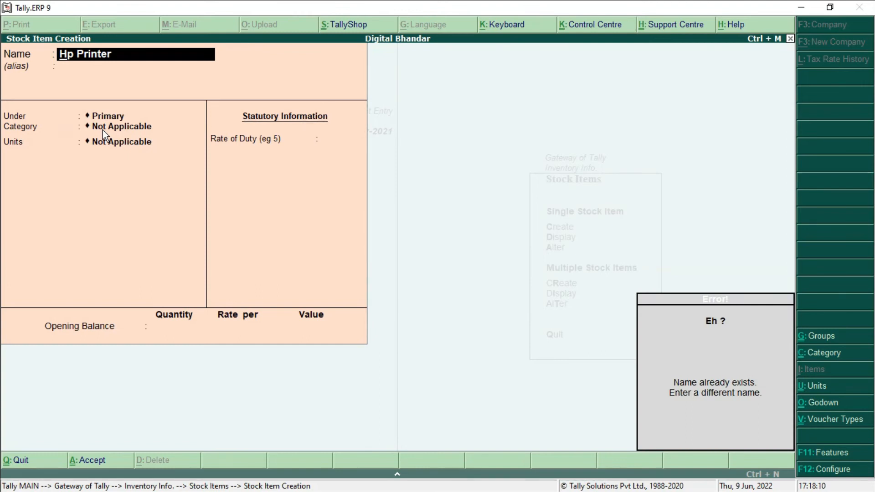
key(Escape)
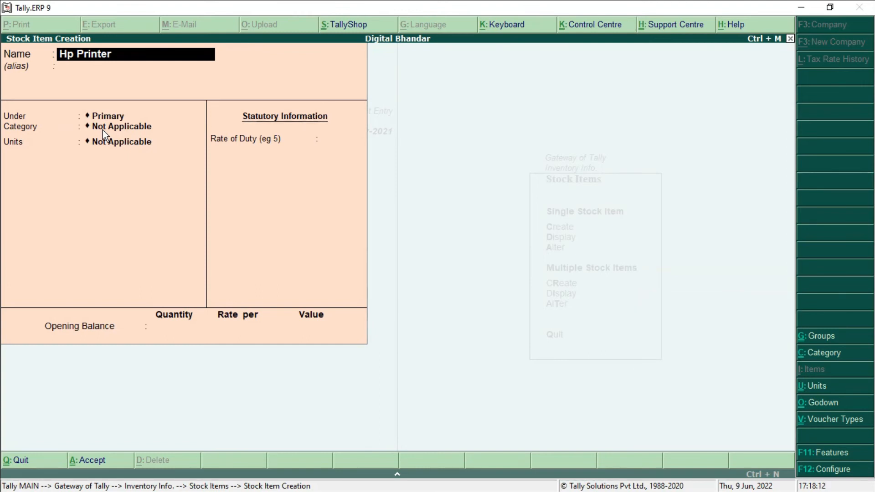
text(1005)
key(Return)
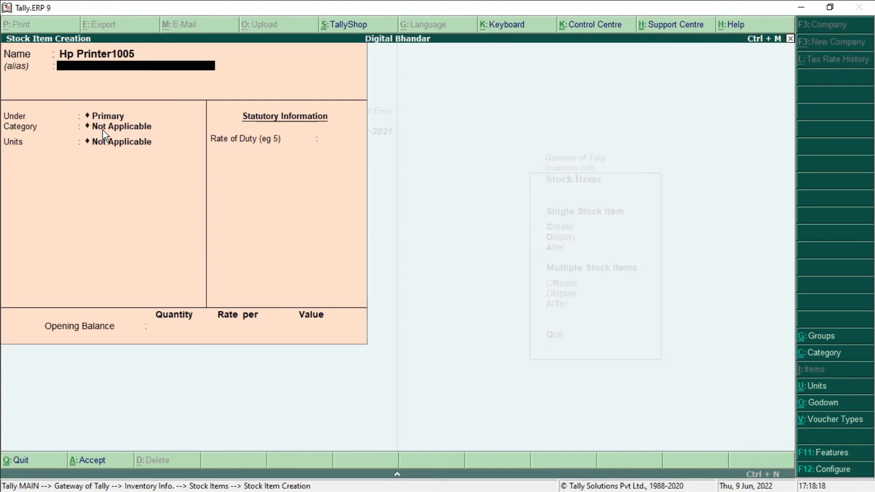
key(Return)
key(Down)
key(Down)
key(Down)
key(Down)
key(Down)
key(Down)
key(Return)
Assign the Laser Printer category to Hp Printer1005, accept nos as its unit, and save the item
key(Down)
key(Down)
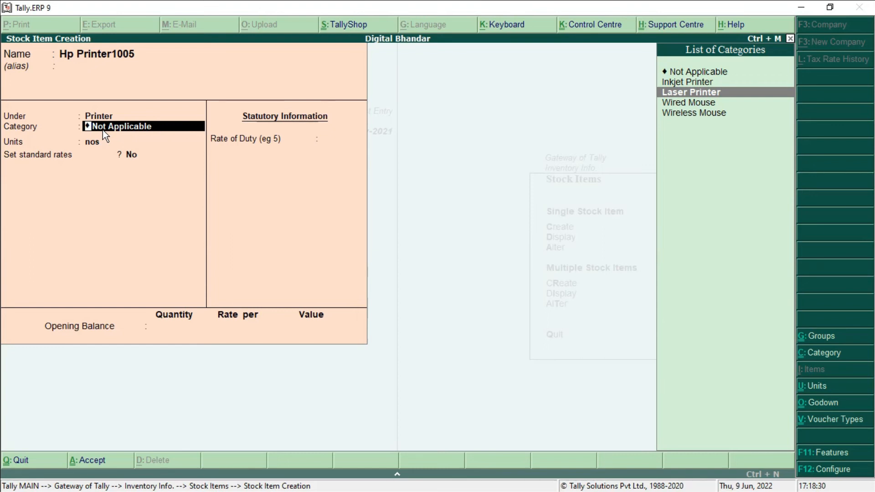
key(Return)
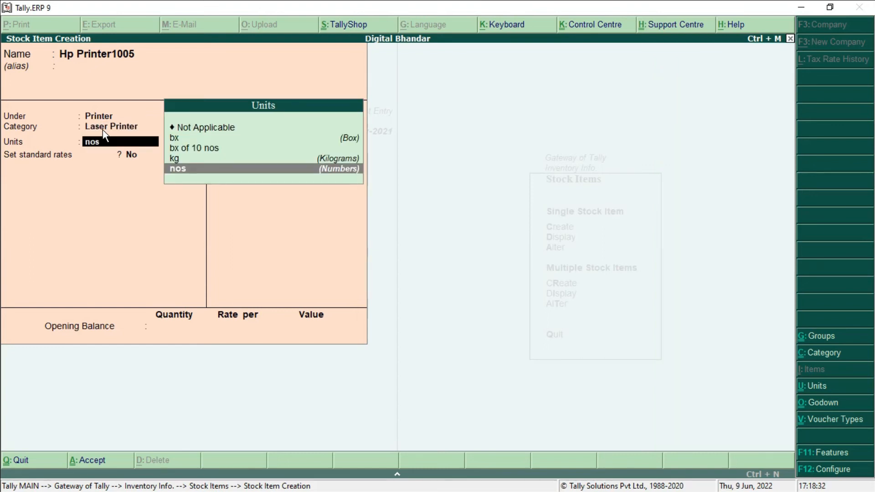
key(Return)
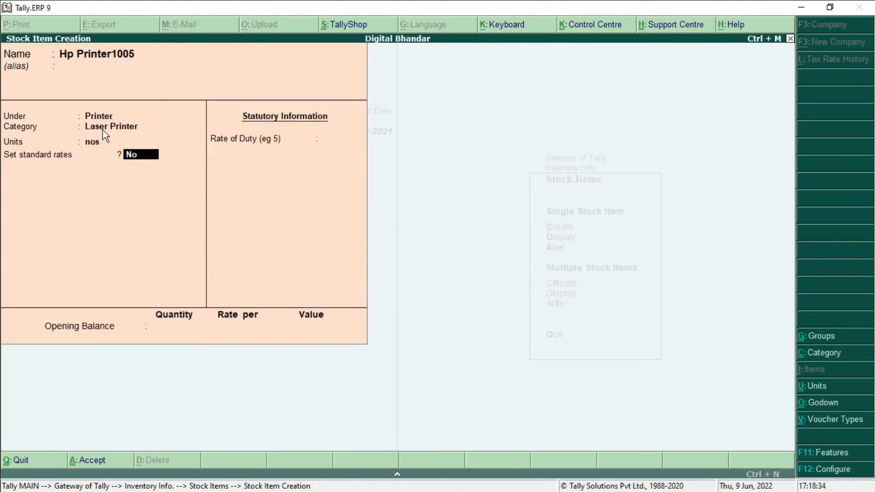
key(ctrl+a)
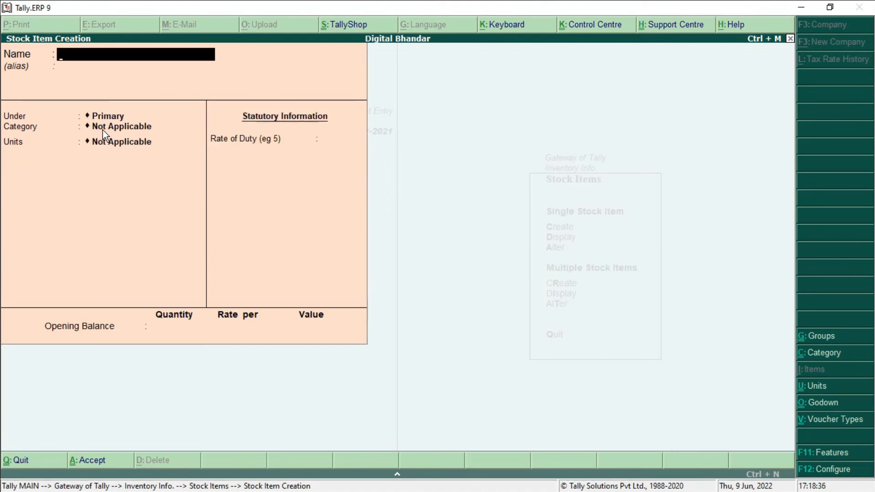
Name the next stock item Hp Inkjet Printer and place it under the Printer stock group
text(Hp inkjet Printer)
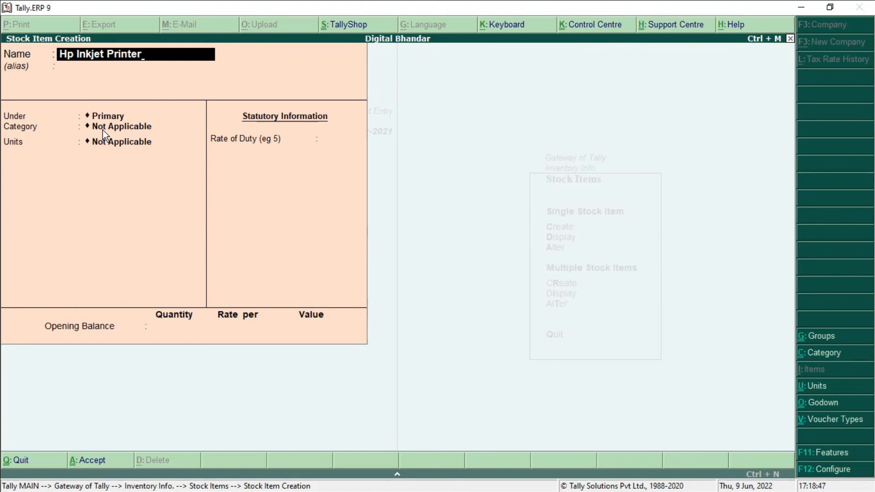
key(Return)
key(Down)
key(Down)
key(Down)
key(Down)
key(Down)
key(Down)
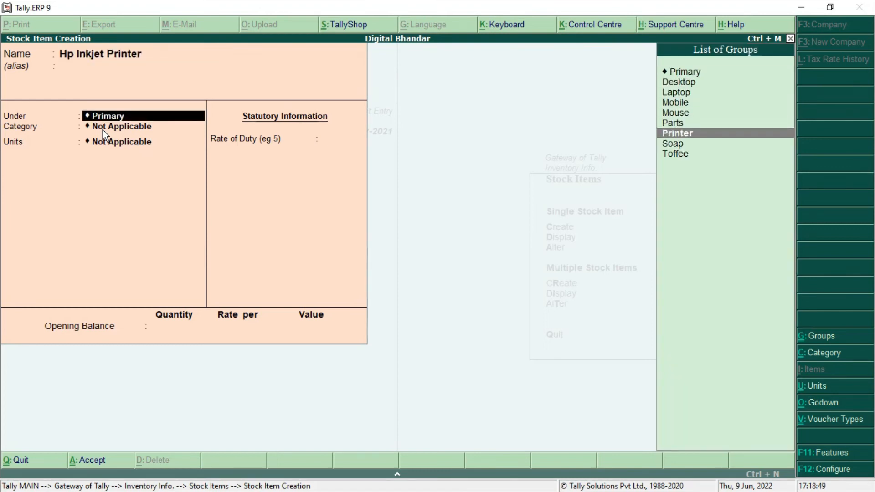
key(Return)
Assign the Inkjet Printer category to Hp Inkjet Printer, accept nos as its unit, and save the item
key(Down)
key(Down)
key(Down)
key(Up)
key(Up)
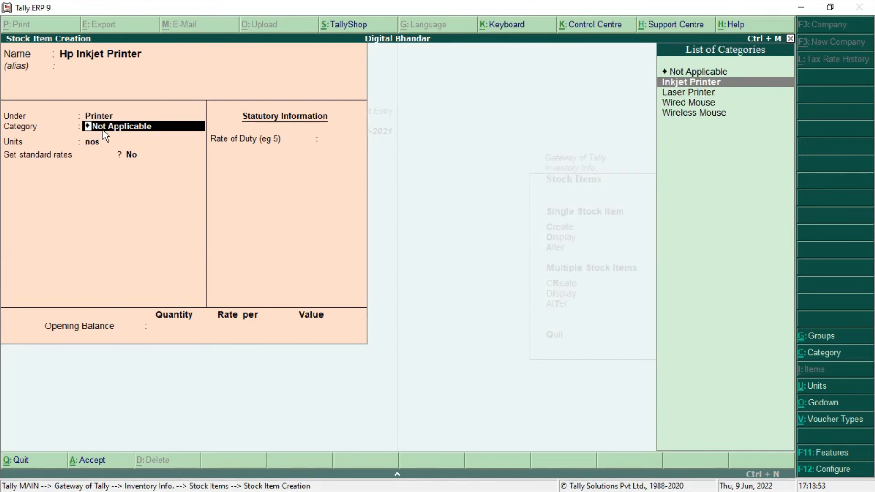
key(Return)
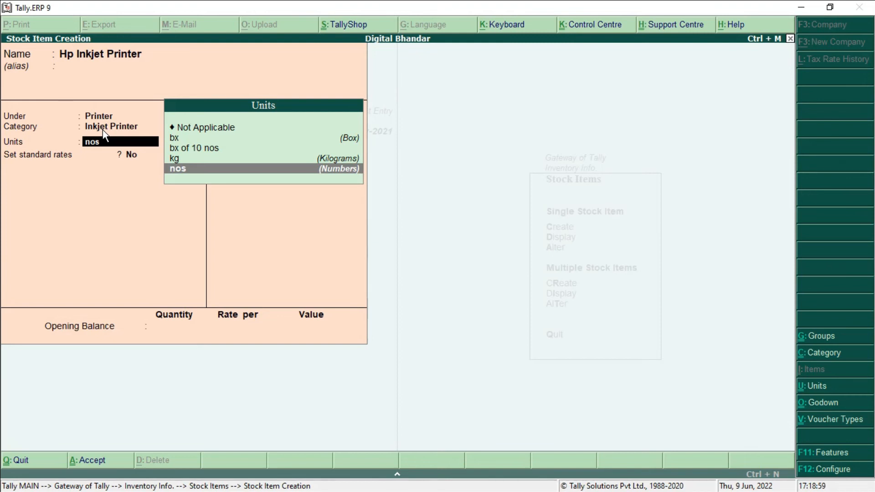
key(Return)
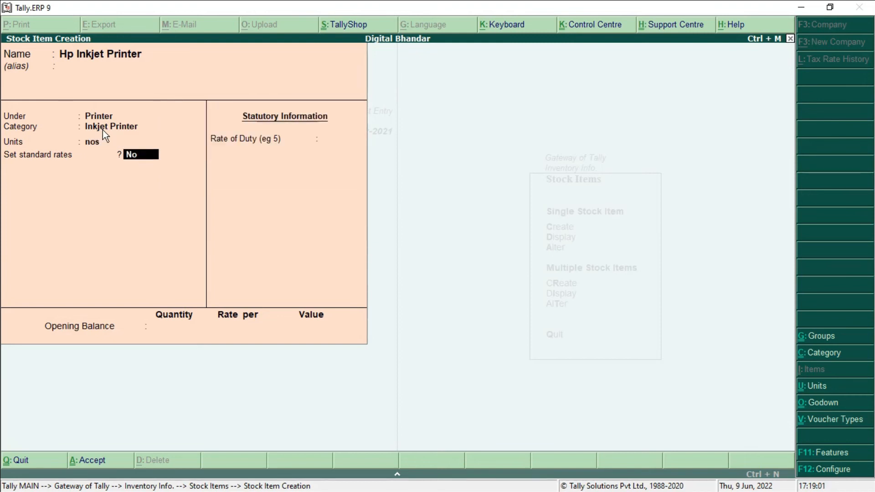
key(ctrl+a)
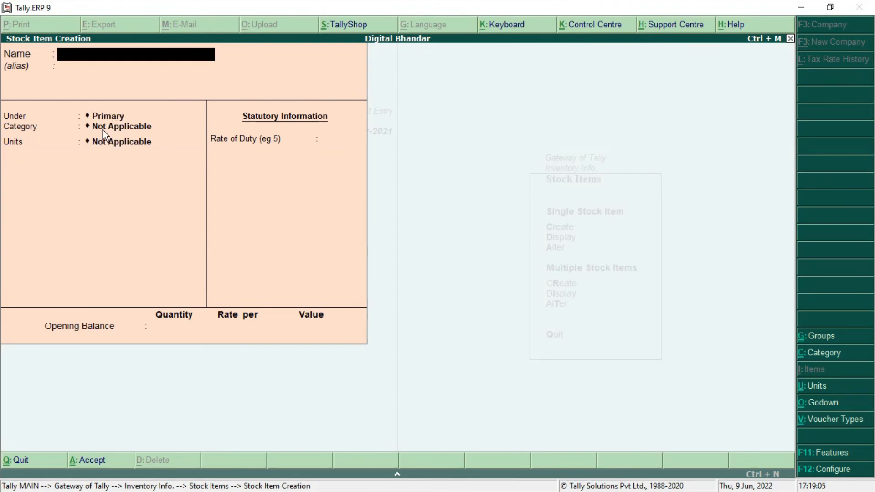
Leave stock item creation and start a new purchase voucher for Digital Bhandar
key(Escape)
key(Return)
key(Escape)
key(Escape)
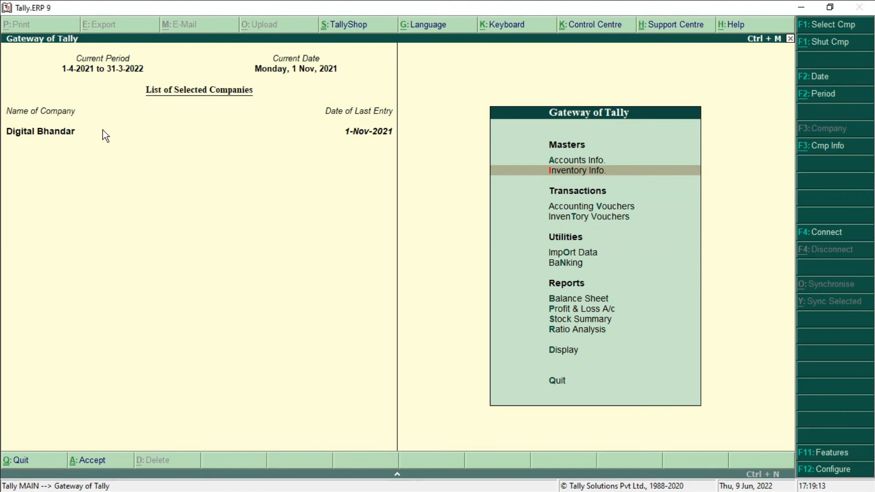
key(Down)
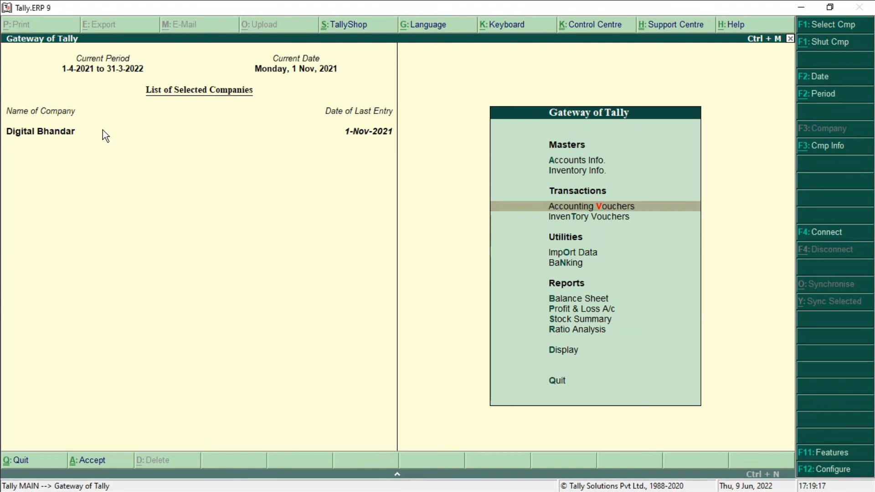
key(Return)
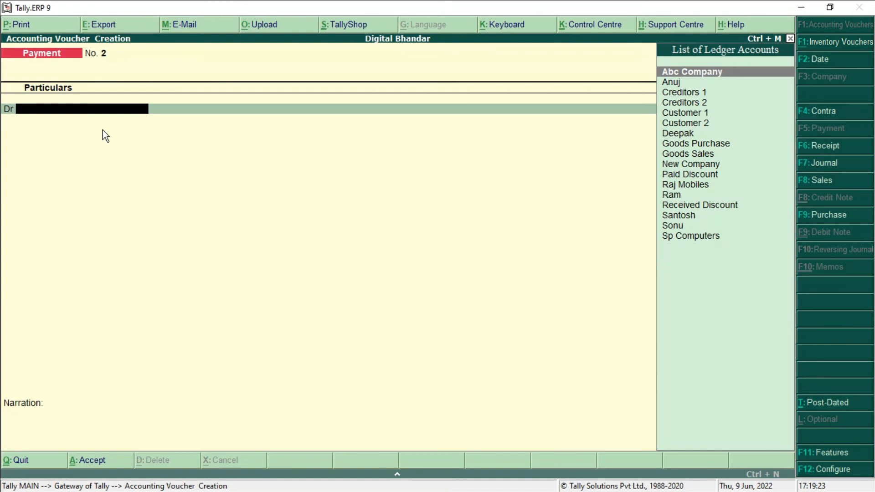
click(832, 217)
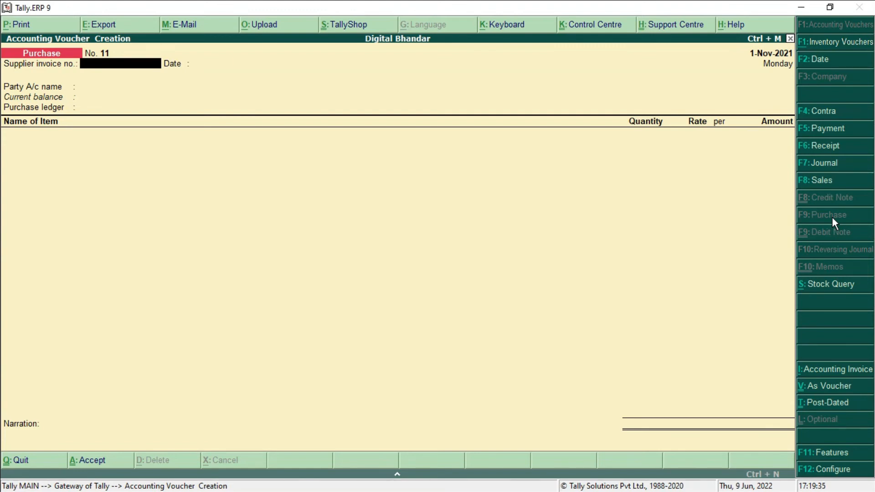
Enter 1001 as the supplier invoice number and accept 1-Nov-2021 as its date
text(1001)
key(Return)
key(Return)
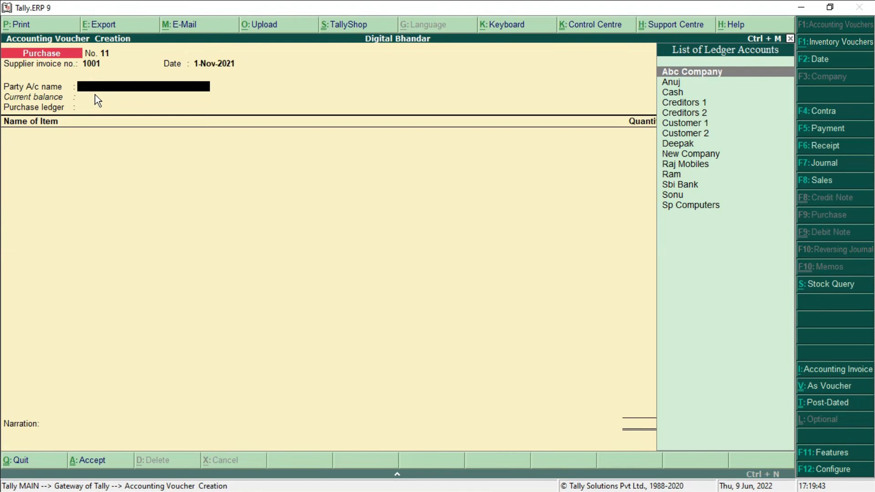
Set Sp Computers as the party account and Goods Purchase as the purchase ledger
key(Down)
key(Down)
key(Down)
key(Down)
key(Down)
key(Down)
key(Down)
key(Down)
key(Down)
key(Down)
key(Down)
key(Down)
key(Down)
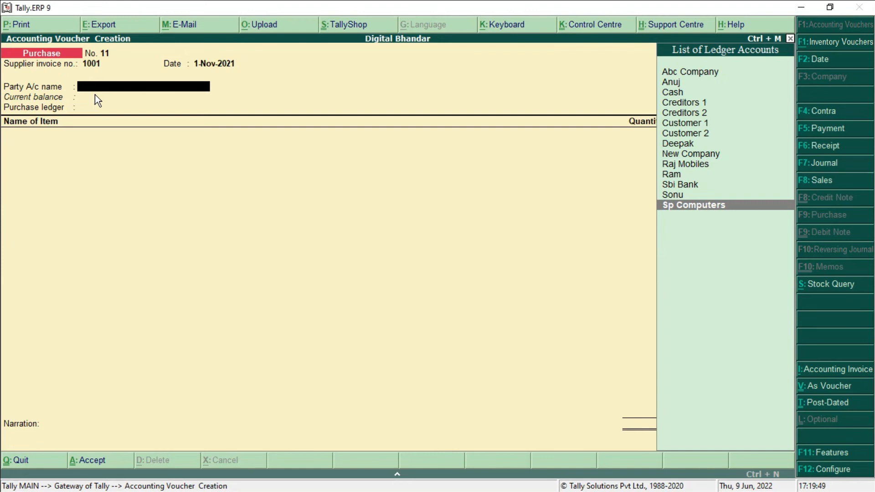
key(Return)
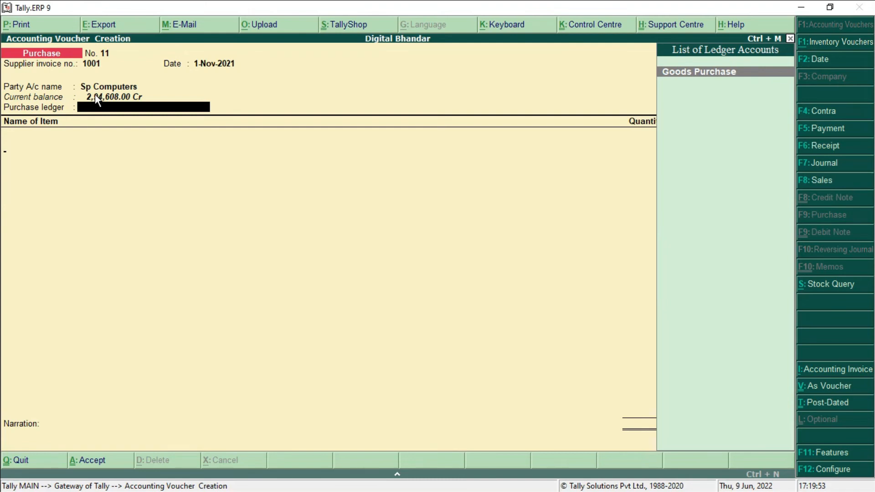
key(Return)
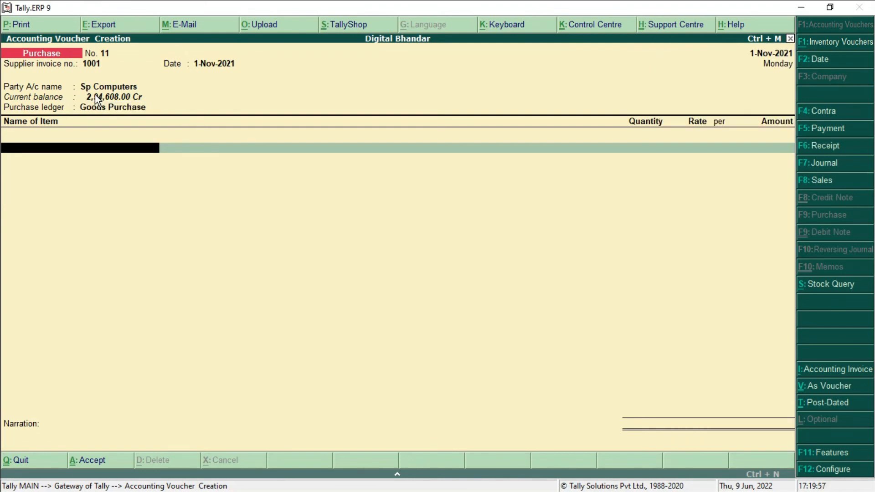
Add Hp Inkjet Printer as the first item of the purchase voucher
key(Down)
key(Down)
key(Down)
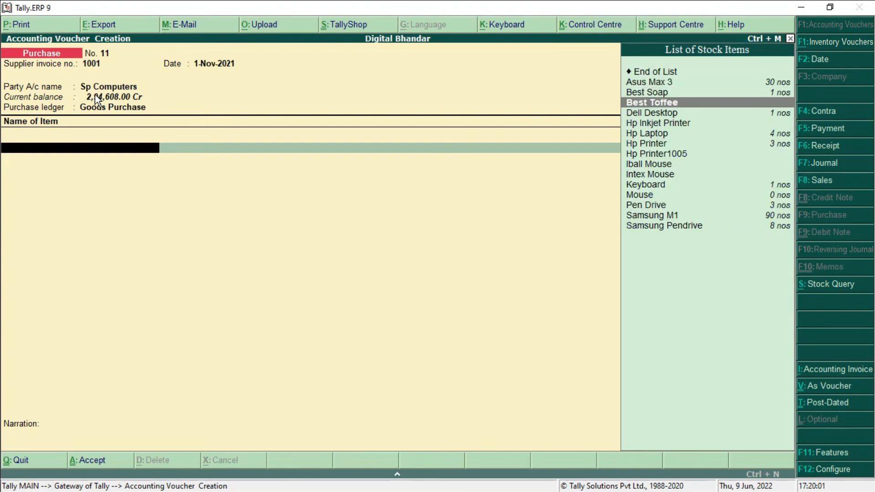
key(Down)
key(Down)
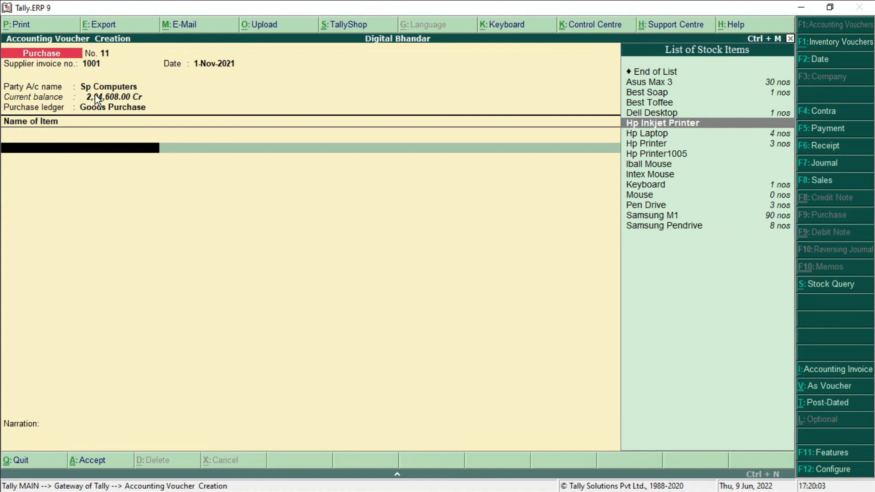
key(Return)
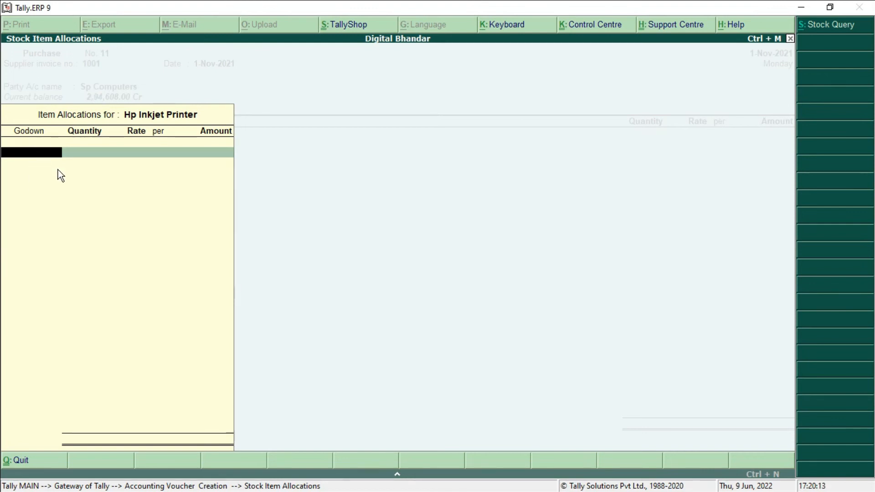
Allocate 10 nos of Hp Inkjet Printer to Main Location at a rate of 15000 and accept the item line
key(space)
key(Down)
key(Down)
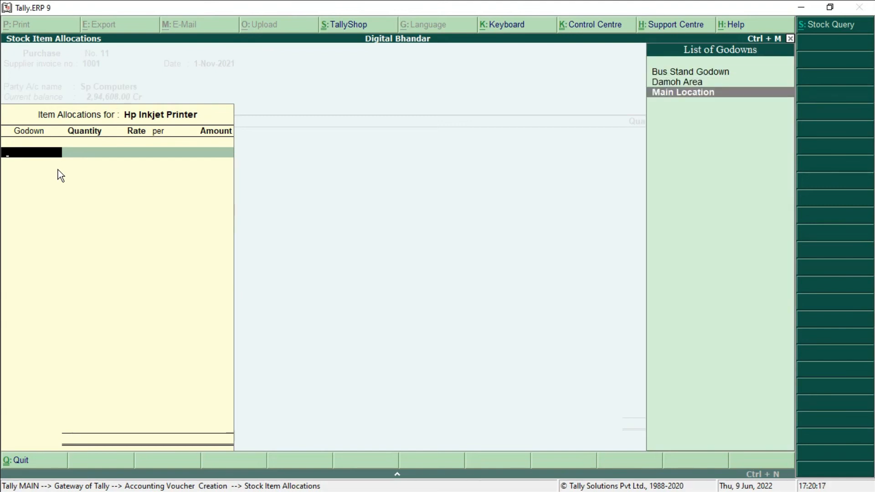
key(Return)
text(10)
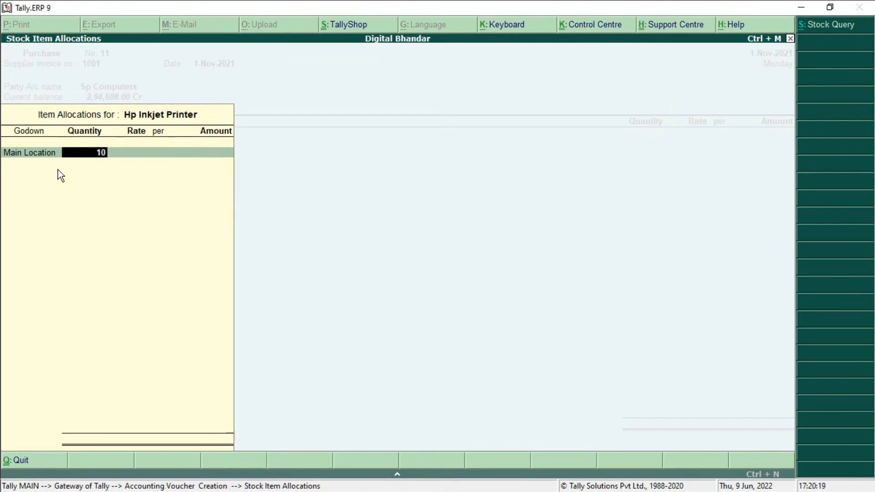
key(Return)
text(15000)
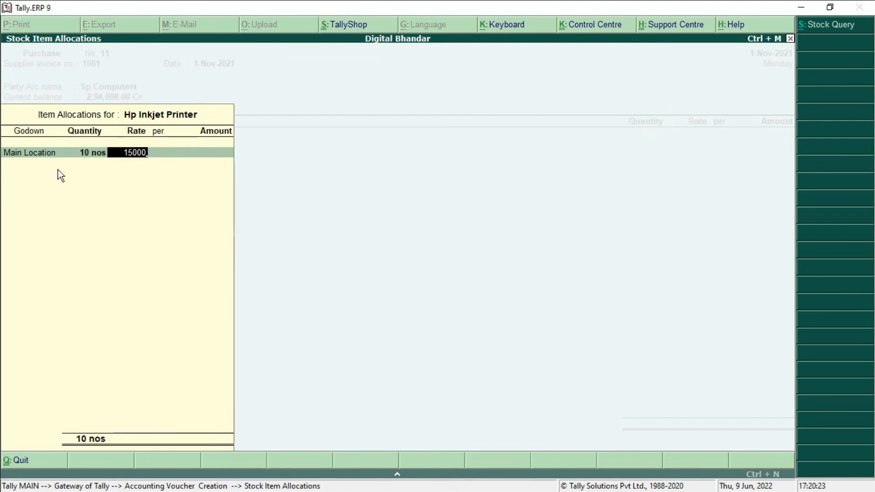
key(Return)
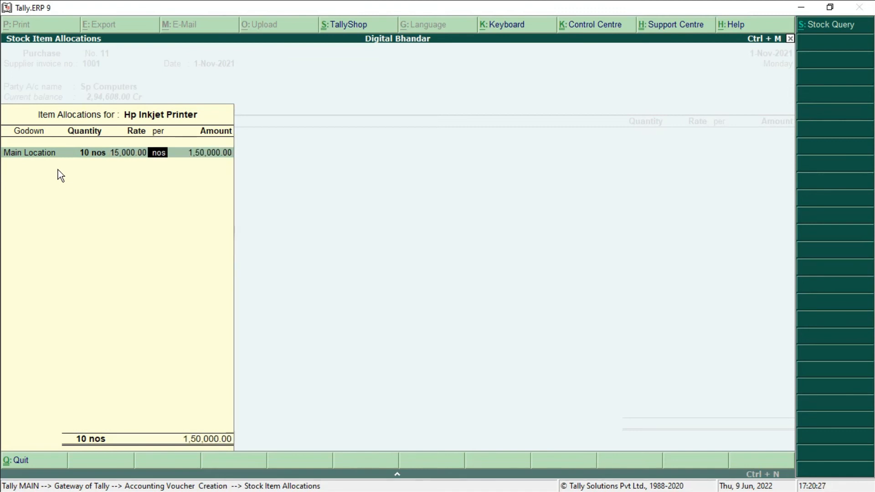
key(Return)
key(Return)
key(Return)
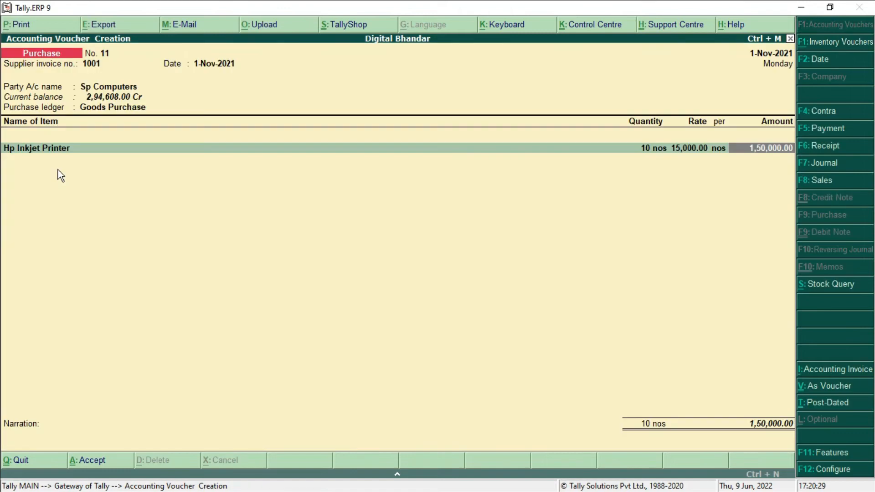
key(Return)
Add Hp Printer1005 as the second item of the purchase voucher
key(Down)
key(Down)
key(Down)
key(Down)
key(Down)
key(Down)
key(Down)
key(Down)
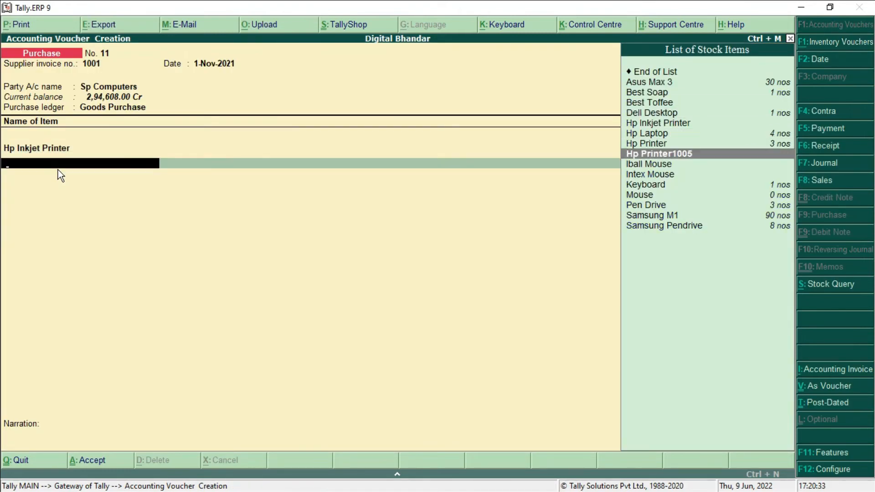
key(Return)
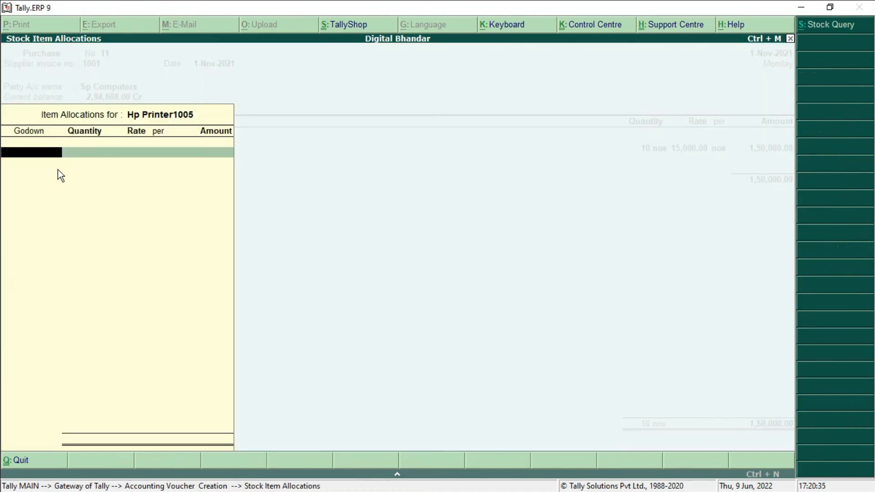
Allocate 5 nos of Hp Printer1005 to Main Location at a rate of 25000 and accept the item line
key(Down)
key(Down)
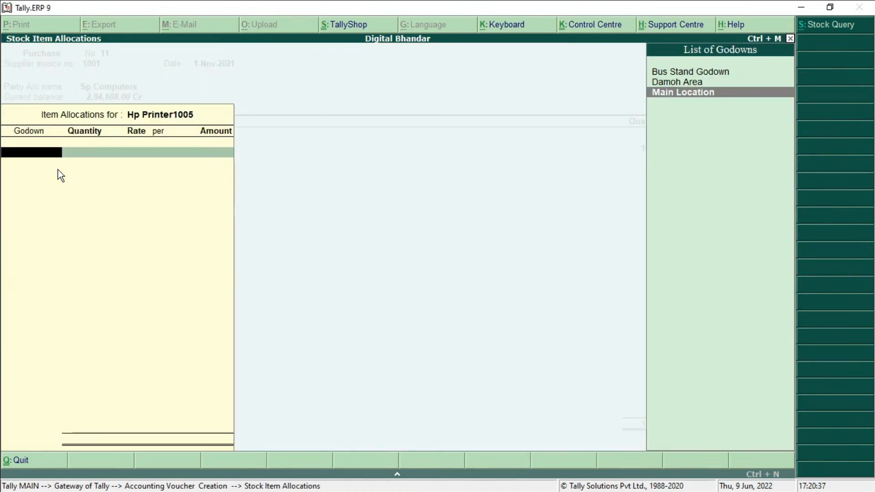
key(Return)
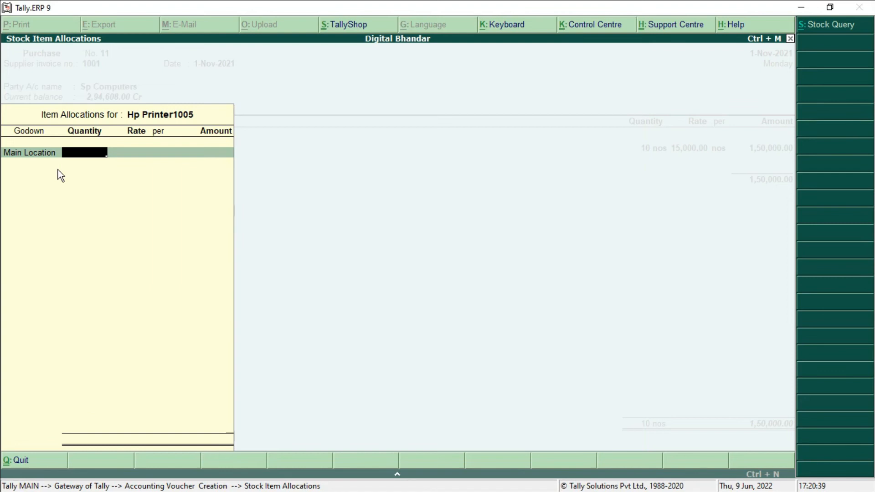
text(5)
key(Return)
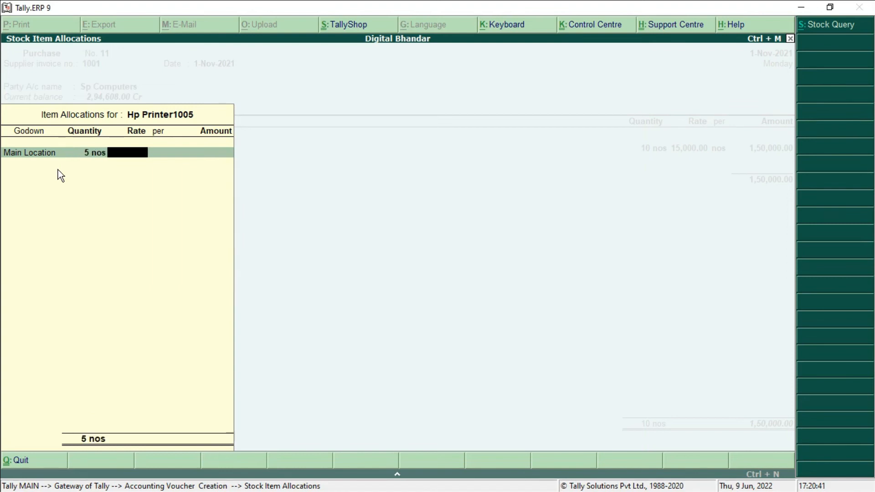
text(25000)
key(Return)
key(Return)
key(Return)
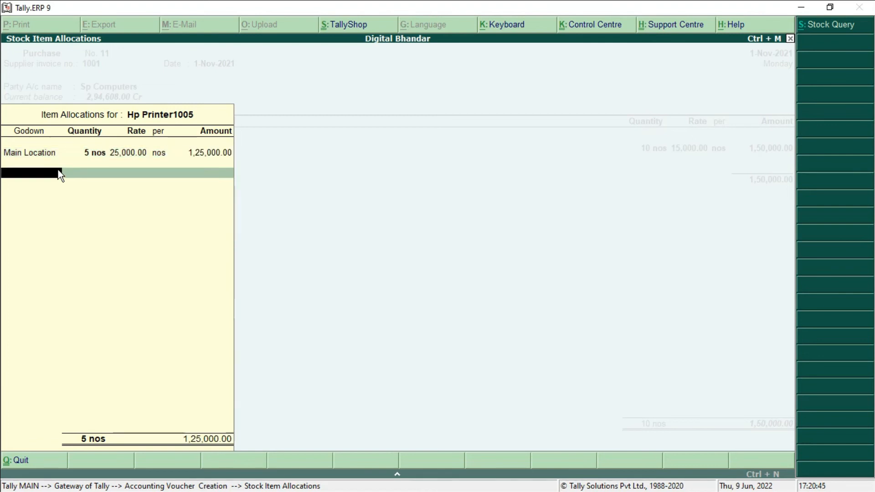
key(Return)
key(Return)
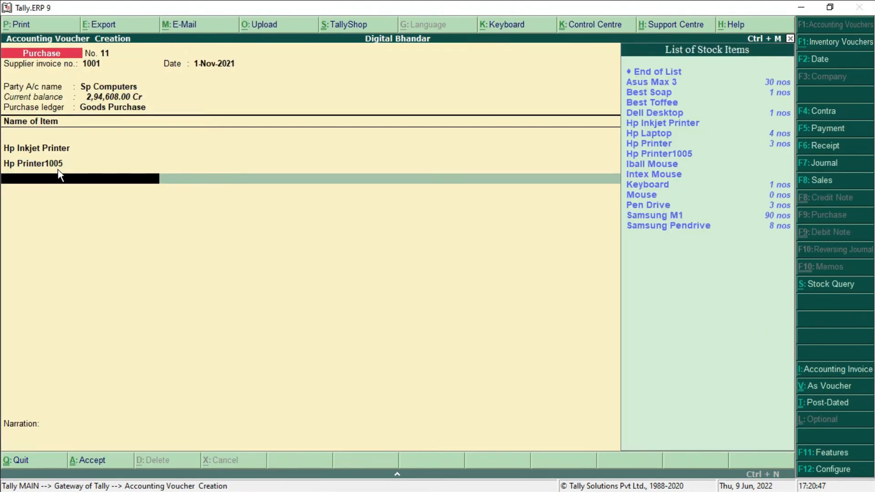
Add Iball Mouse as the third item of the purchase voucher
key(Down)
key(Down)
key(Down)
key(Down)
key(Down)
key(Down)
key(Down)
key(Down)
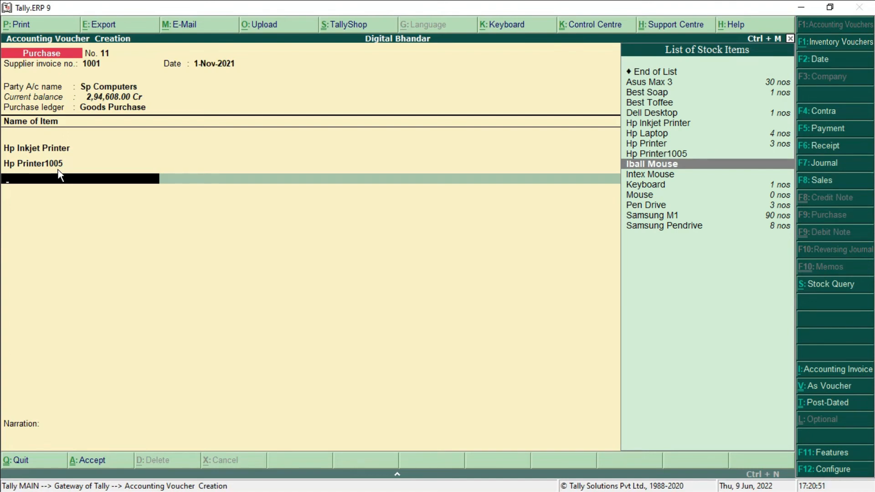
key(Return)
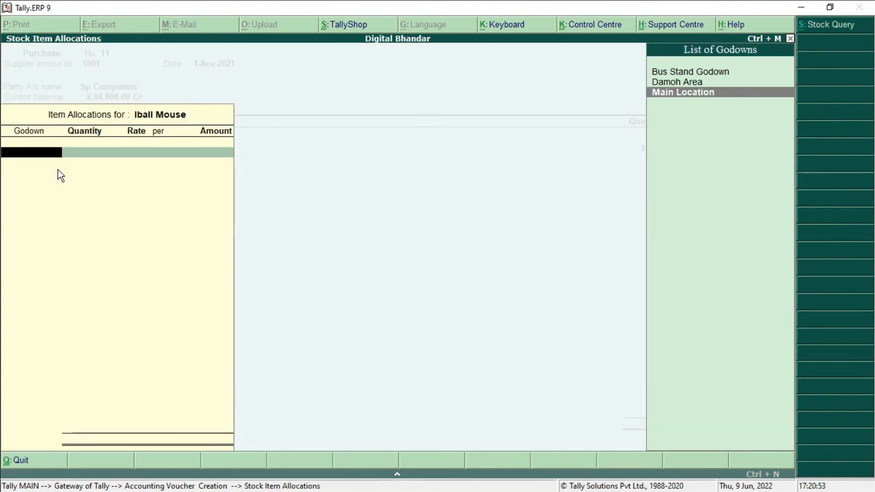
Allocate 20 nos of Iball Mouse to Main Location at a rate of 150 and accept the item line
key(Return)
text(2)
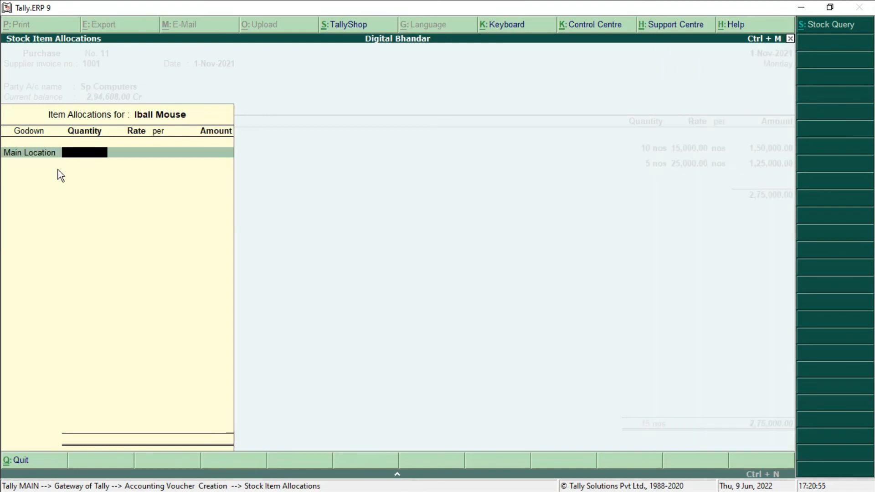
text(0)
key(Return)
text(150)
key(Return)
key(Return)
key(Return)
key(Return)
key(Return)
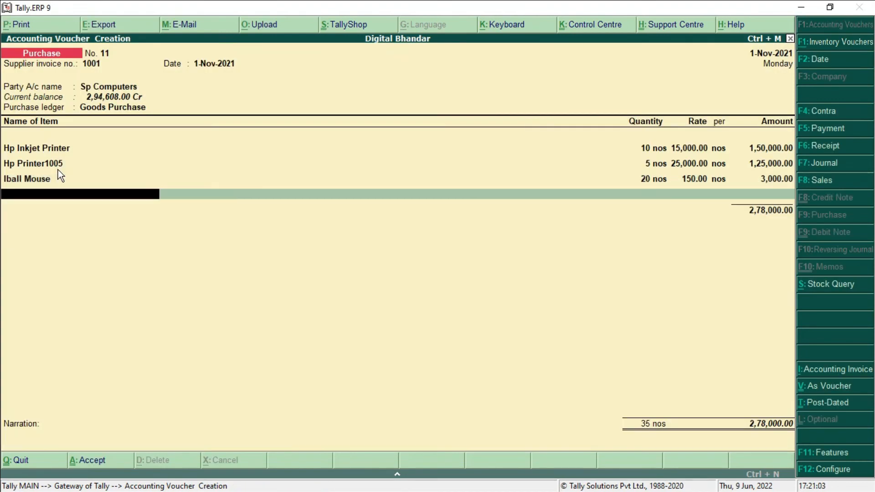
Add Intex Mouse as the fourth item of the purchase voucher
key(Down)
key(Down)
key(Down)
key(Down)
key(Down)
key(Down)
key(Down)
key(Down)
key(Down)
key(Down)
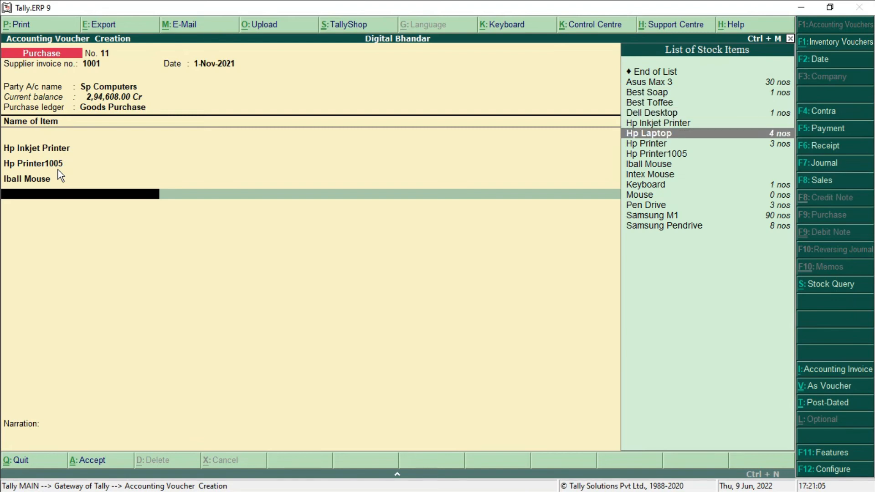
key(Up)
key(Return)
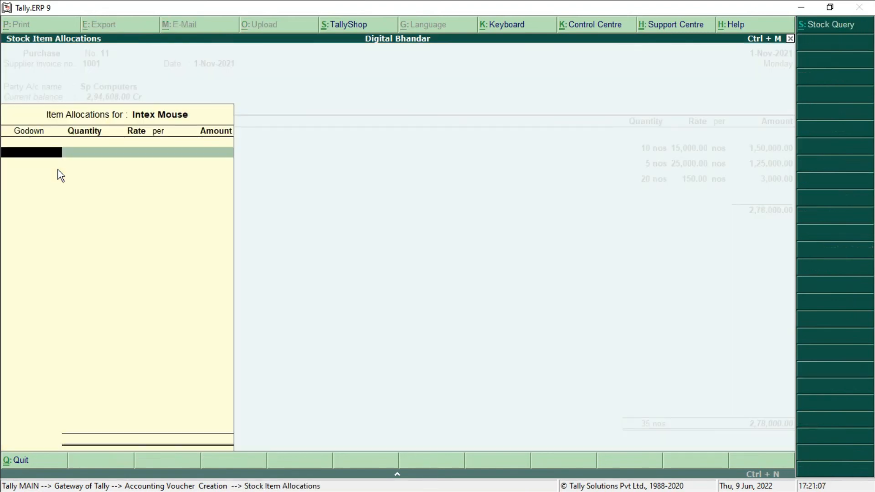
Allocate 20 nos of Intex Mouse to Main Location at a rate of 300 and save the purchase voucher
key(Return)
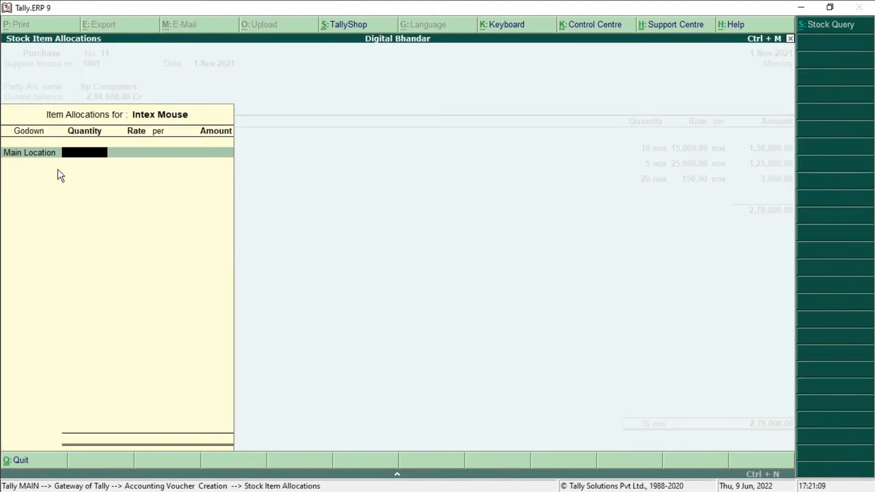
text(20)
key(Return)
text(300)
key(Return)
key(Return)
key(Return)
key(Return)
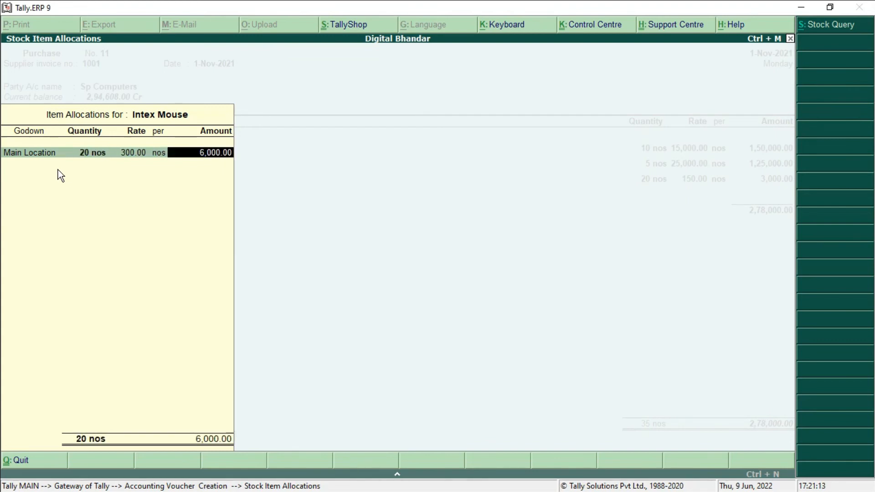
key(Return)
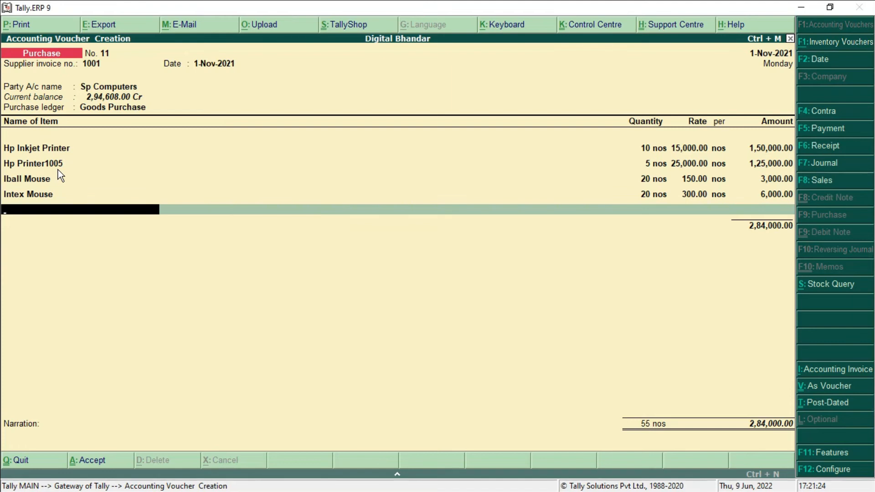
key(ctrl+a)
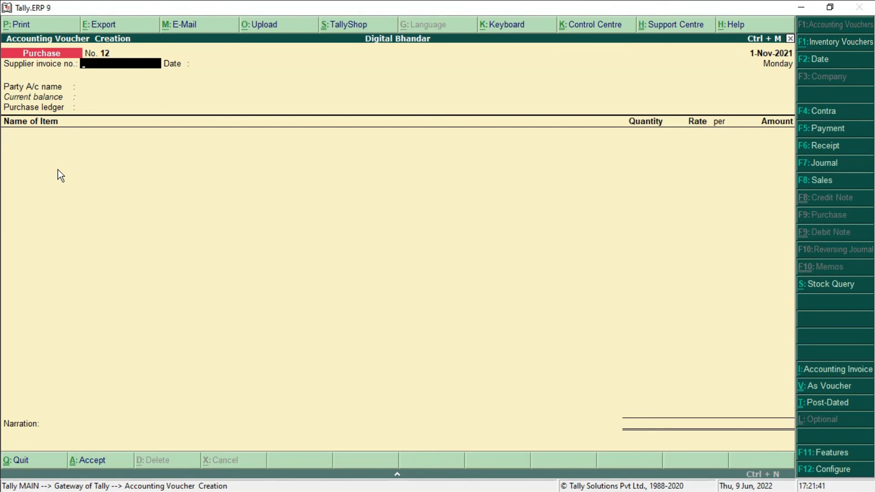
Start a sales voucher and enter 1002 as its reference number
click(818, 181)
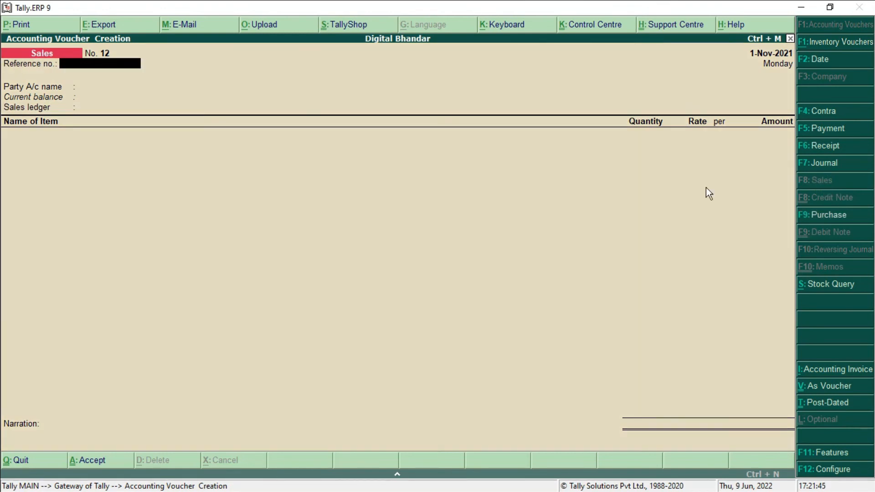
text(1002)
key(Return)
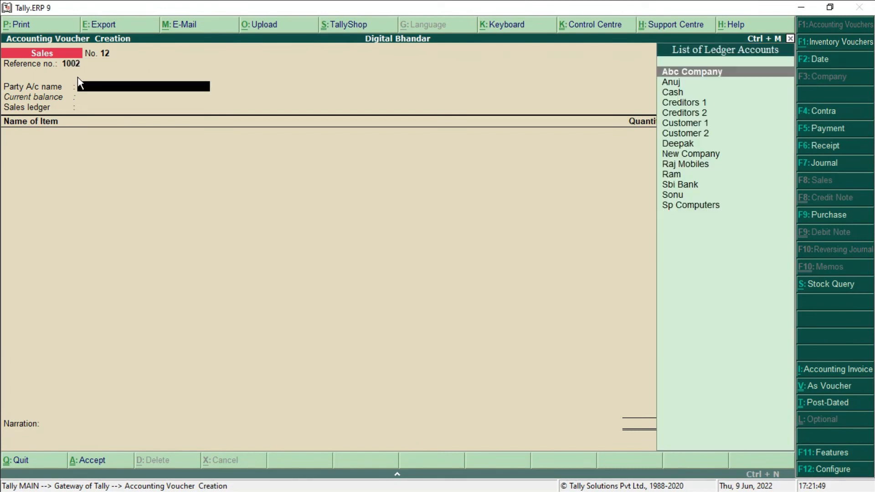
Select the customer ledger listed directly after Customer 2 as the party account and Goods Sales as the sales ledger
key(Down)
key(Down)
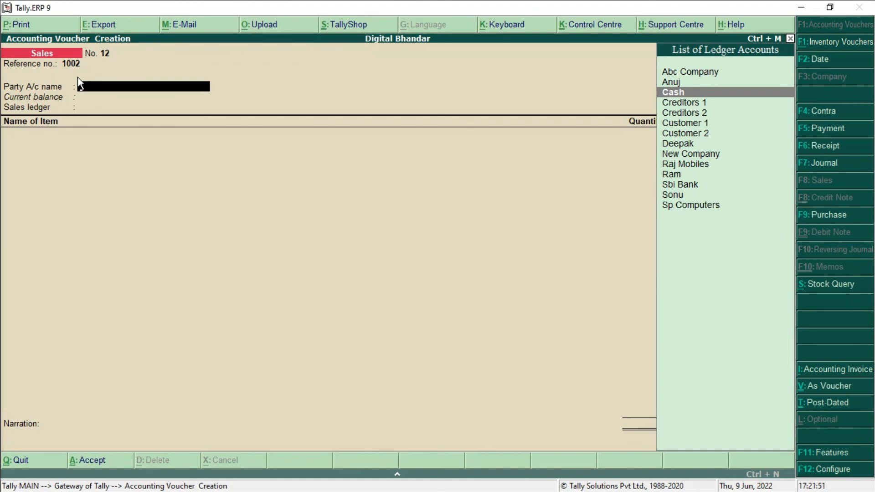
key(Down)
key(Down)
key(Down)
key(Down)
key(Down)
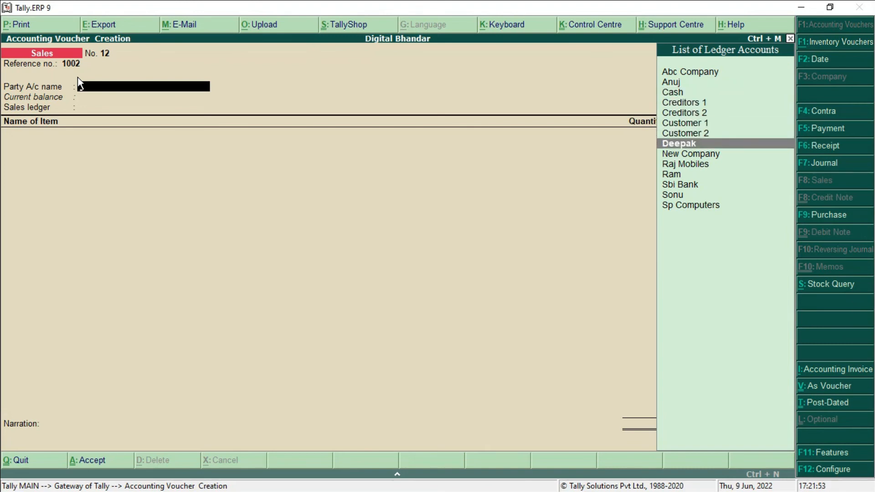
key(Return)
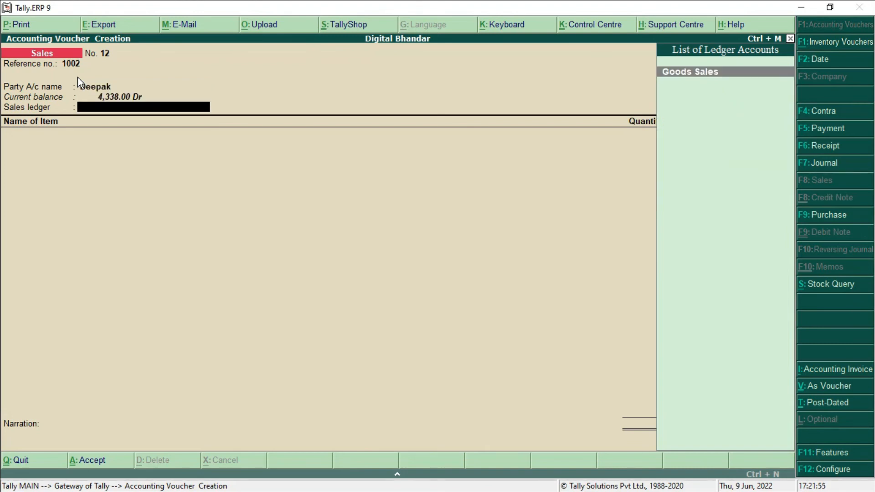
key(Return)
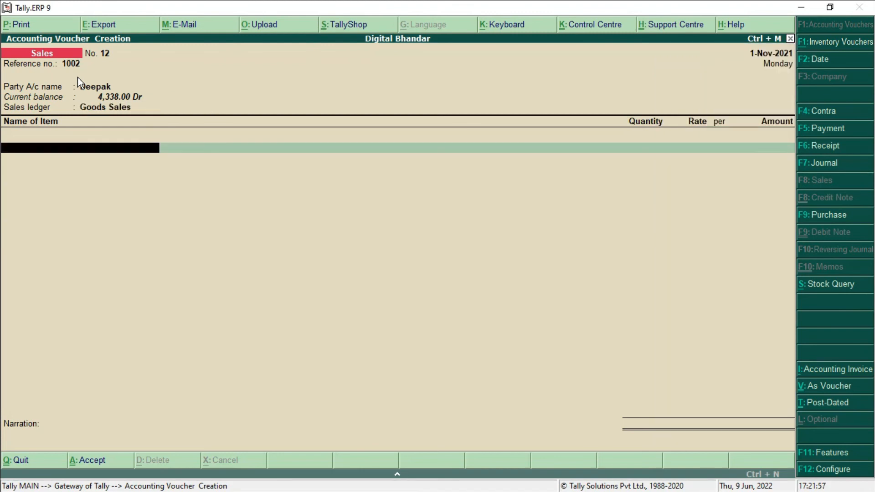
Add Hp Inkjet Printer as the first item of the sales voucher
key(Down)
key(Down)
key(Down)
key(Down)
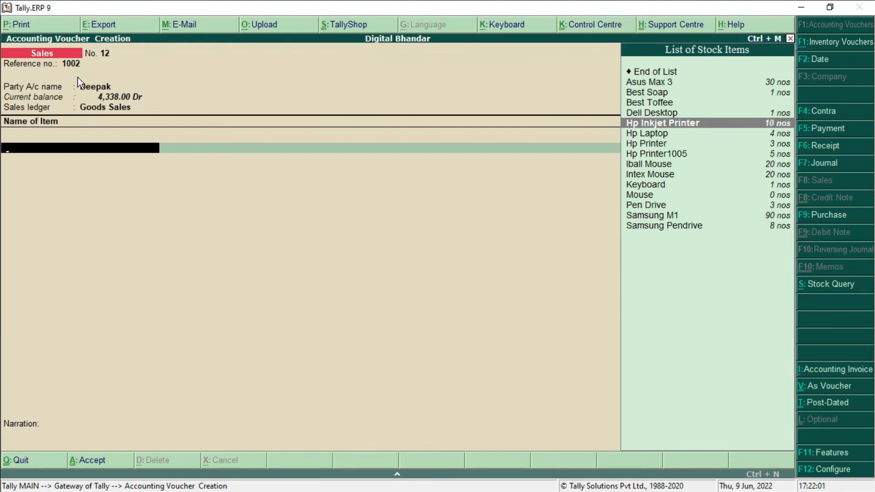
key(Return)
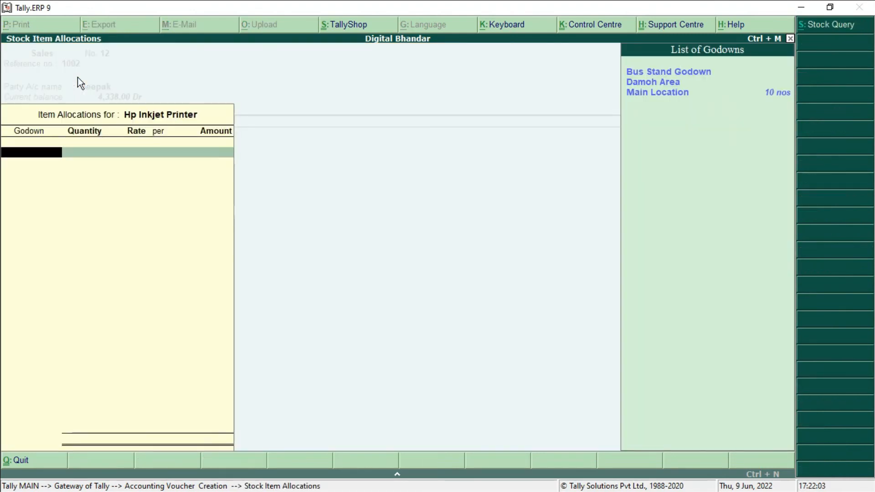
Allocate 1 nos of Hp Inkjet Printer from Main Location at a rate of 20,000 and accept the item line
key(Down)
key(Down)
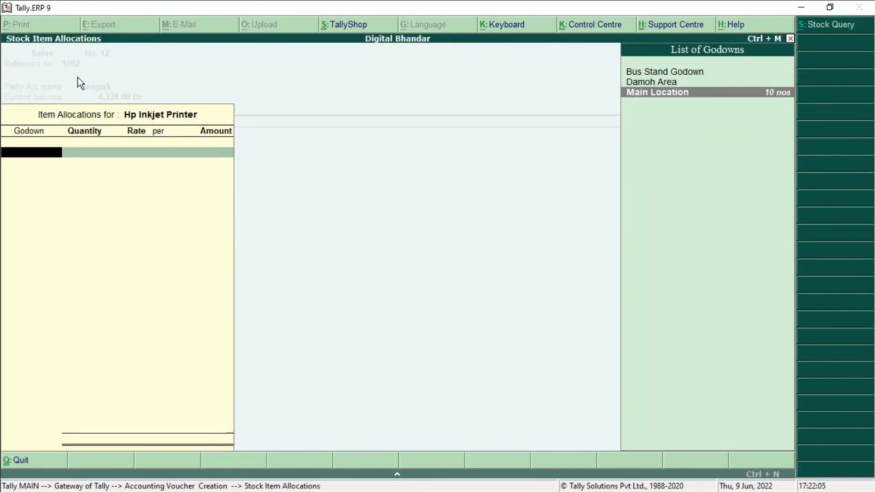
key(Return)
text(1)
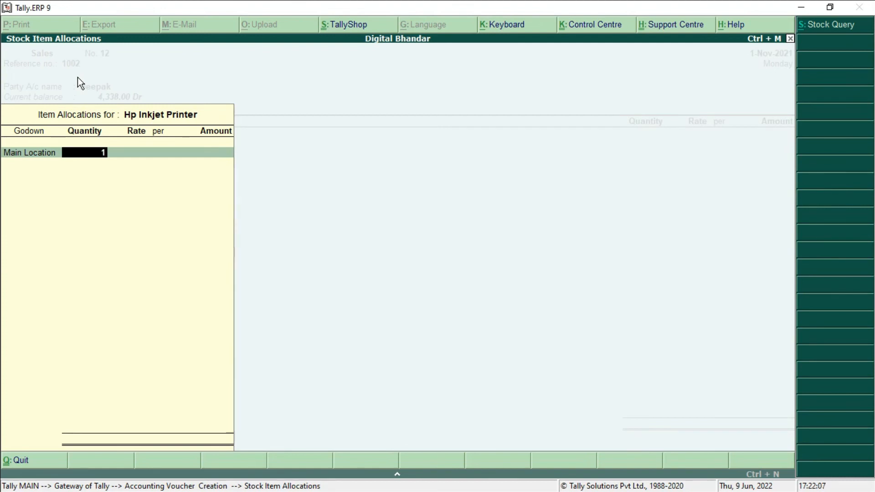
key(Return)
text(20,000)
key(Return)
key(Return)
key(Return)
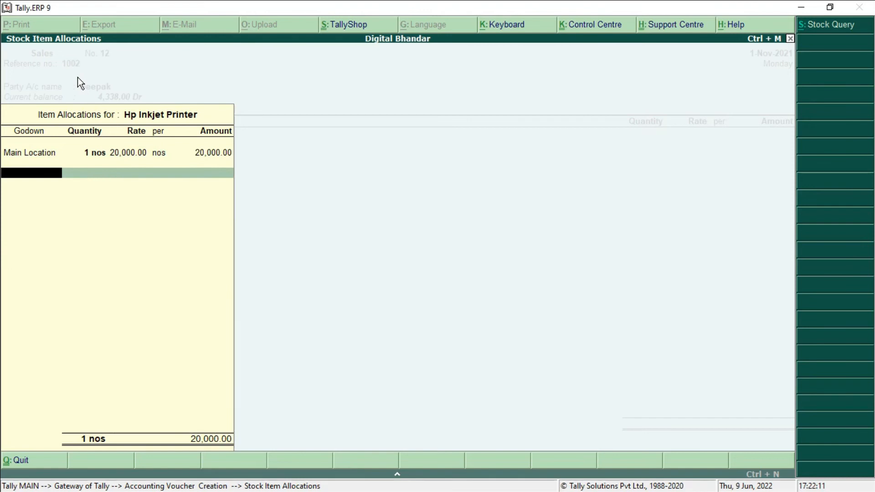
key(Return)
key(Return)
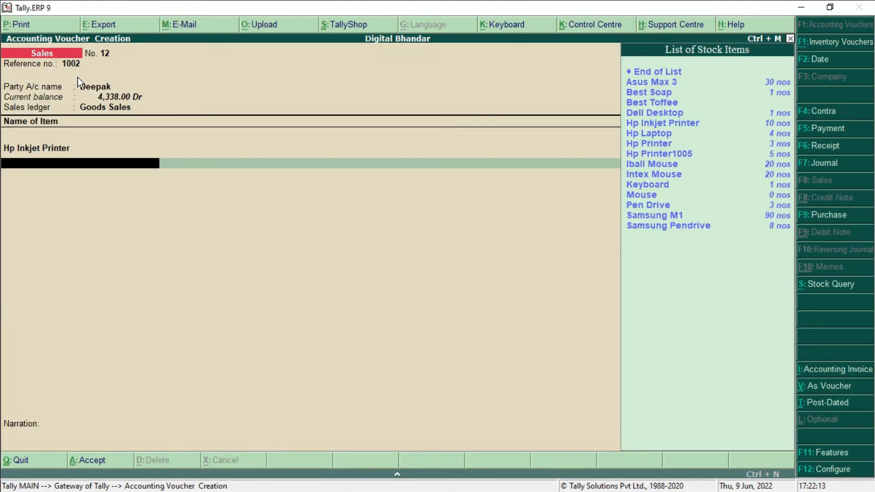
Add Hp Printer1005 as the second item of the sales voucher
key(Down)
key(Down)
key(Down)
key(Down)
key(Down)
key(Down)
key(Down)
key(Down)
key(Down)
key(Down)
key(Down)
key(Up)
key(Up)
key(Up)
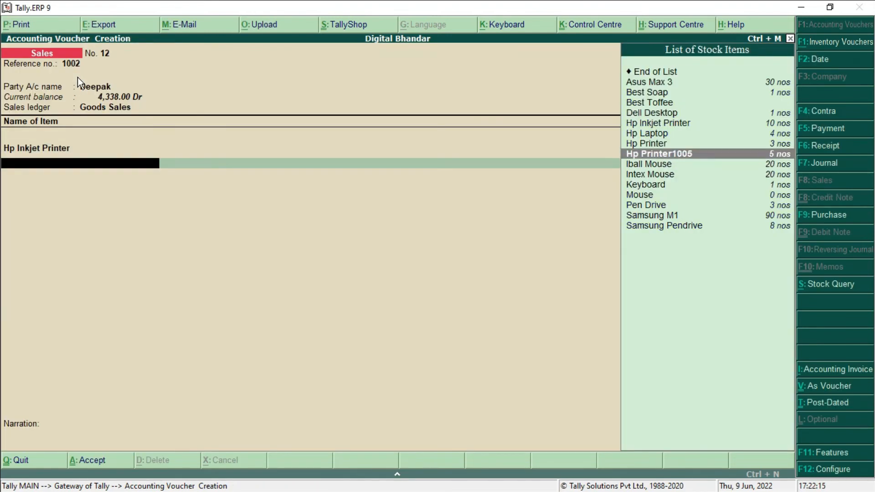
key(Return)
Allocate 2 nos of Hp Printer1005 from Main Location at a rate of 35,000 and accept the item line
key(Down)
key(Down)
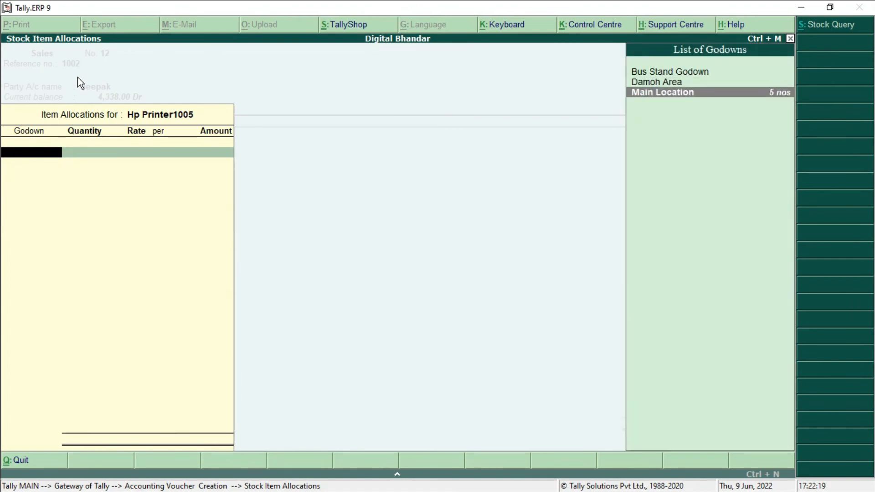
key(Return)
text(2)
key(Return)
text(35,000)
key(Return)
key(Return)
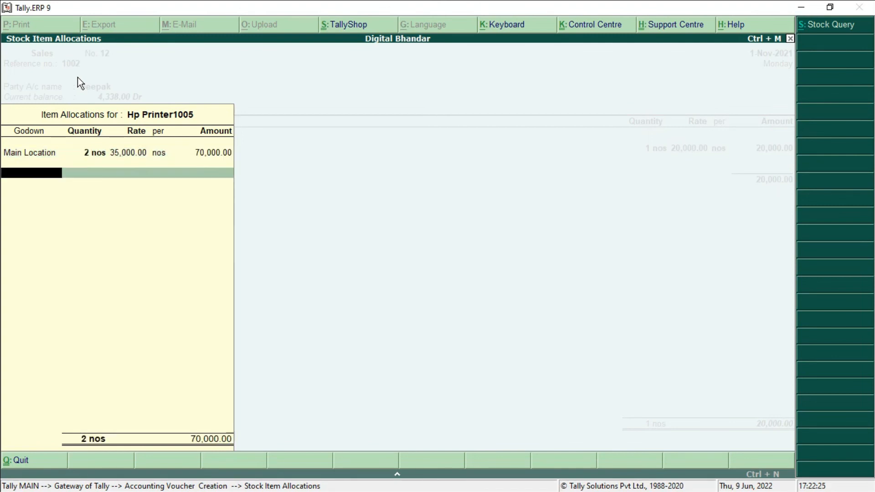
key(Return)
key(Return)
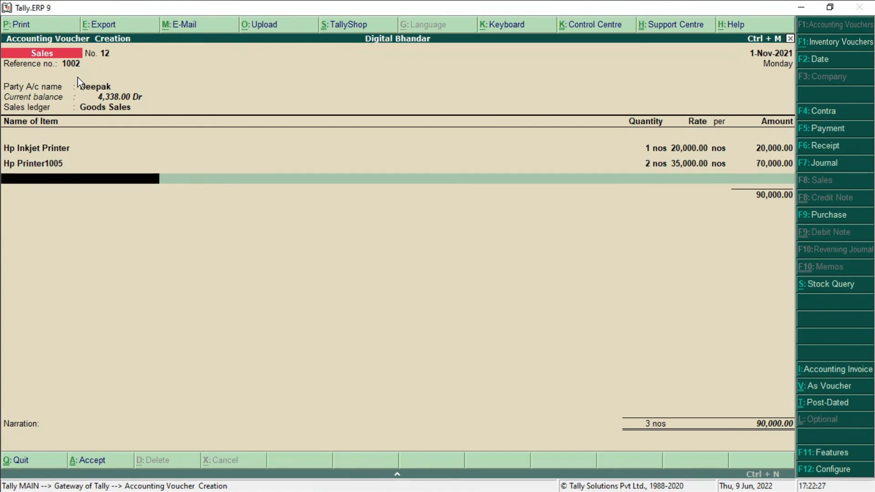
Add Iball Mouse as the third item of the sales voucher
key(Down)
key(Down)
key(Down)
key(Down)
key(Down)
key(Down)
key(Down)
key(Down)
key(Down)
key(Return)
Allocate 5 nos of Iball Mouse from Main Location at a rate of 350 and accept the item line
key(Down)
key(Down)
key(Return)
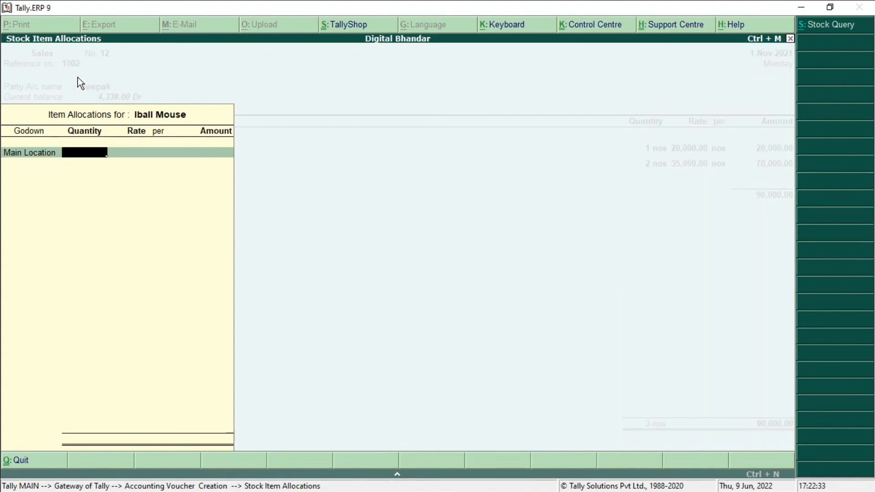
text(5)
key(Return)
text(350)
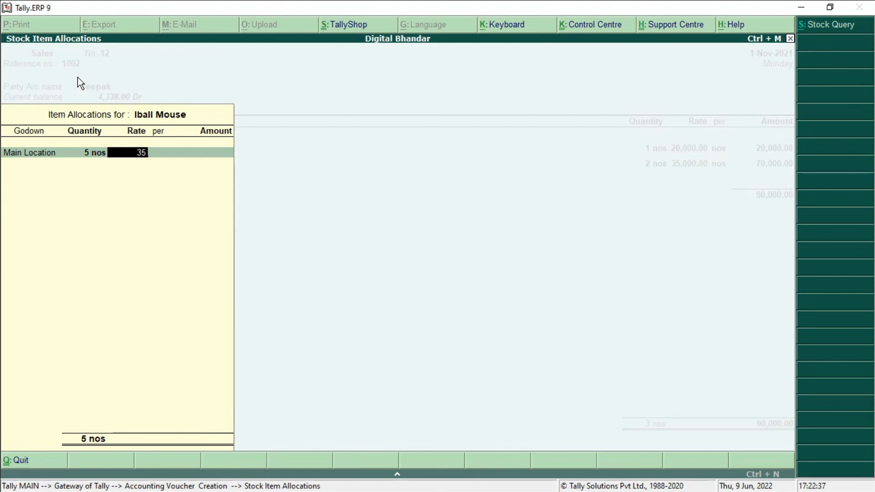
key(Return)
key(Return)
key(Return)
key(Return)
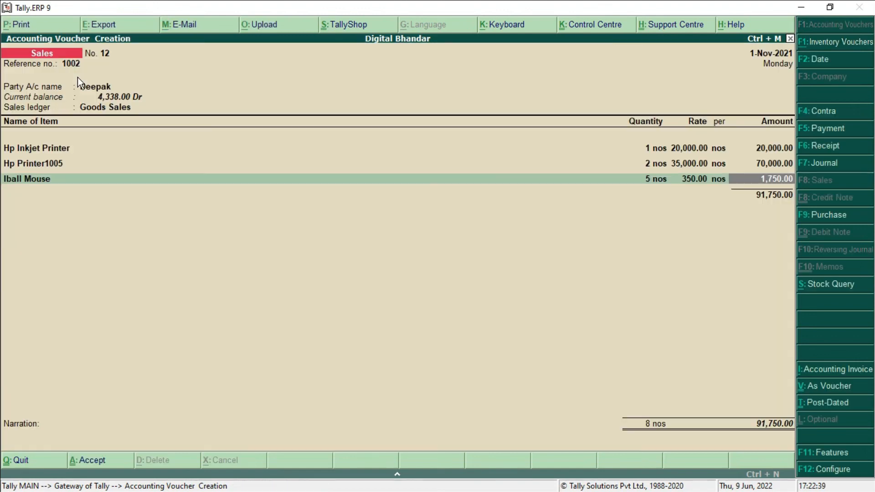
key(Return)
Add Intex Mouse as the fourth item of the sales voucher
key(Down)
key(Down)
key(Down)
key(Down)
key(Down)
key(Down)
key(Down)
key(Down)
key(Down)
key(Down)
key(Down)
key(Down)
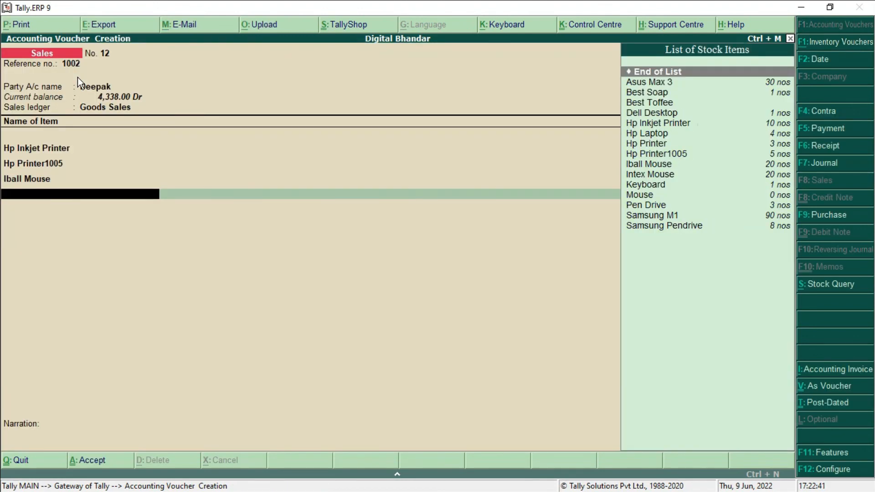
key(Return)
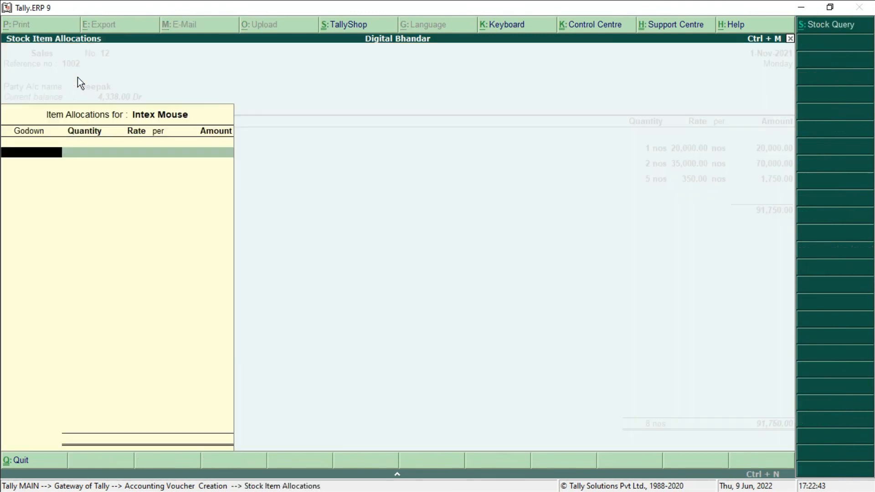
Allocate 5 nos of Intex Mouse from Main Location at a rate of 250 and accept the item line
key(Up)
key(Down)
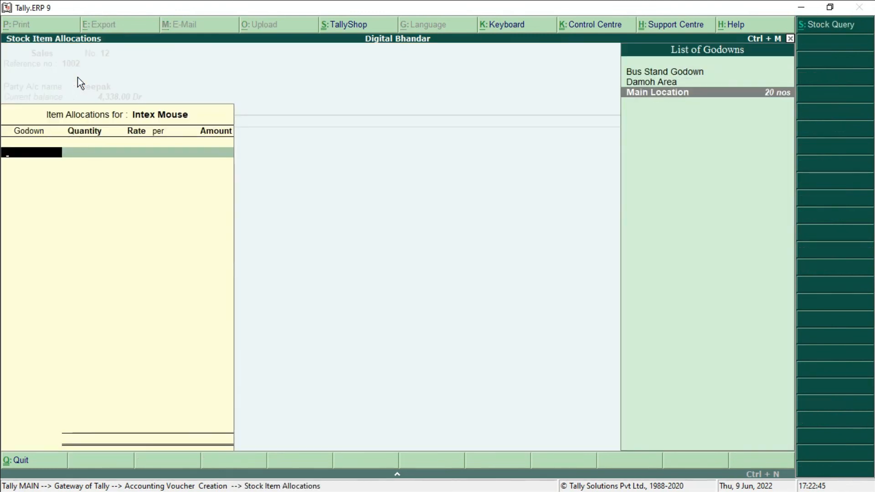
key(Return)
text(5)
key(Return)
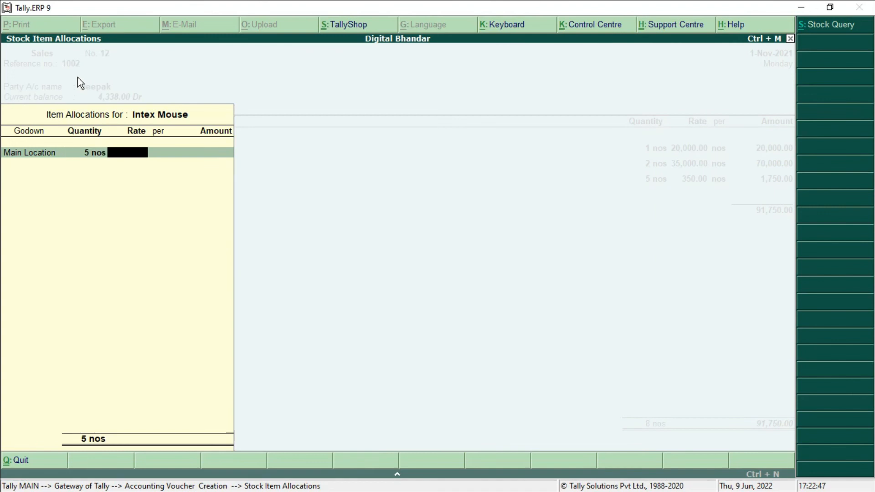
text(250)
key(Return)
key(Return)
key(Return)
key(Return)
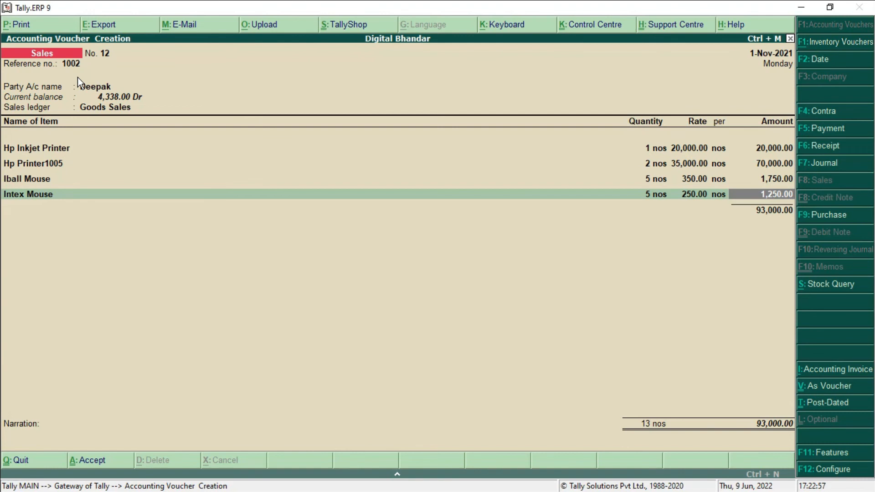
key(Return)
End the item list without a narration, save the sales voucher and quit voucher entry
key(Return)
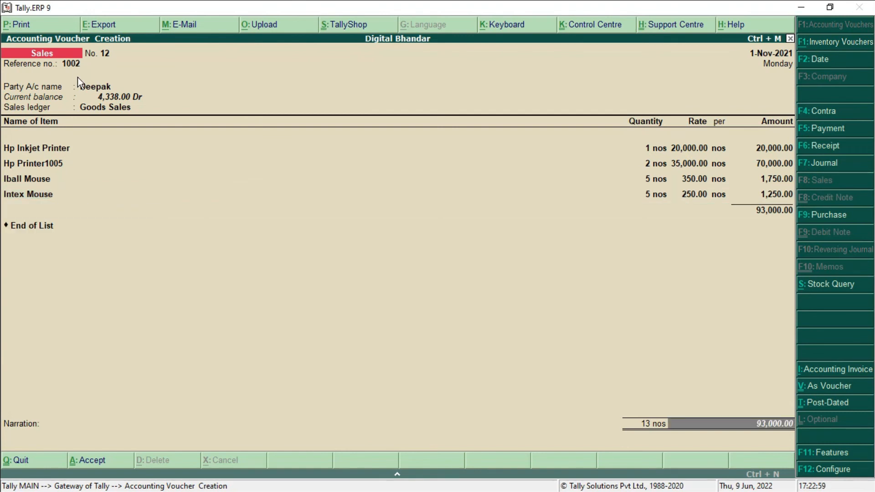
key(Return)
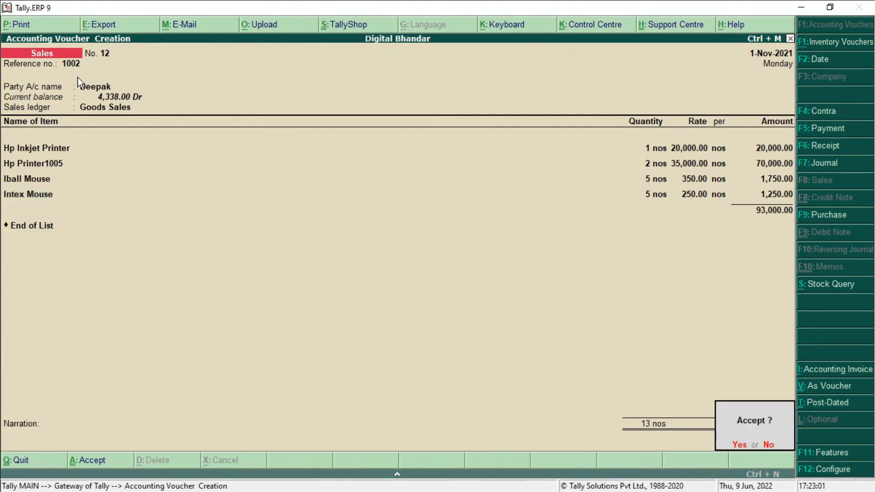
key(Return)
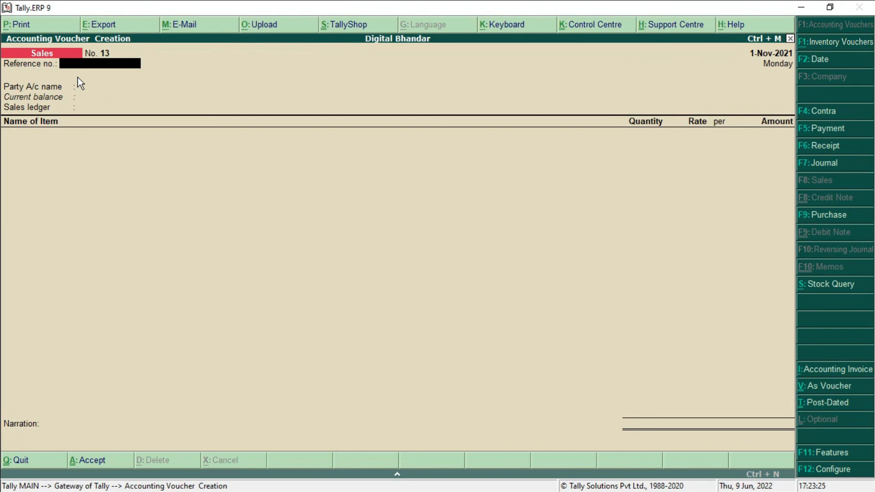
key(Escape)
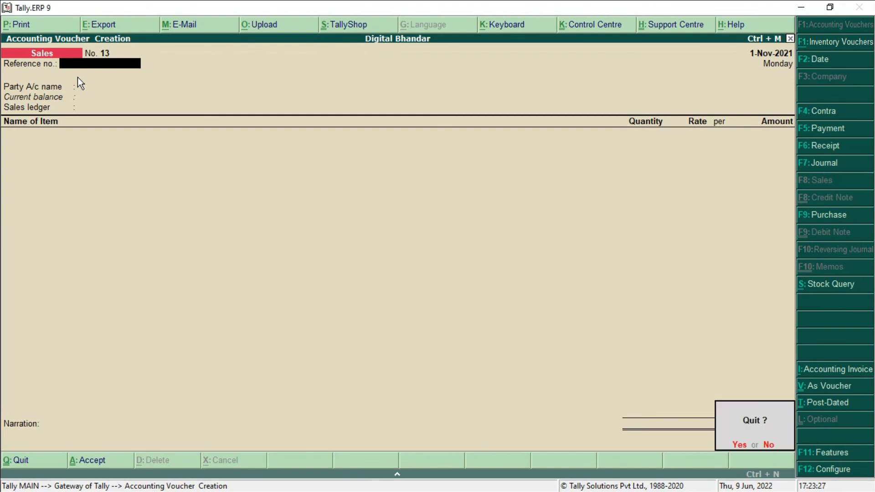
key(Return)
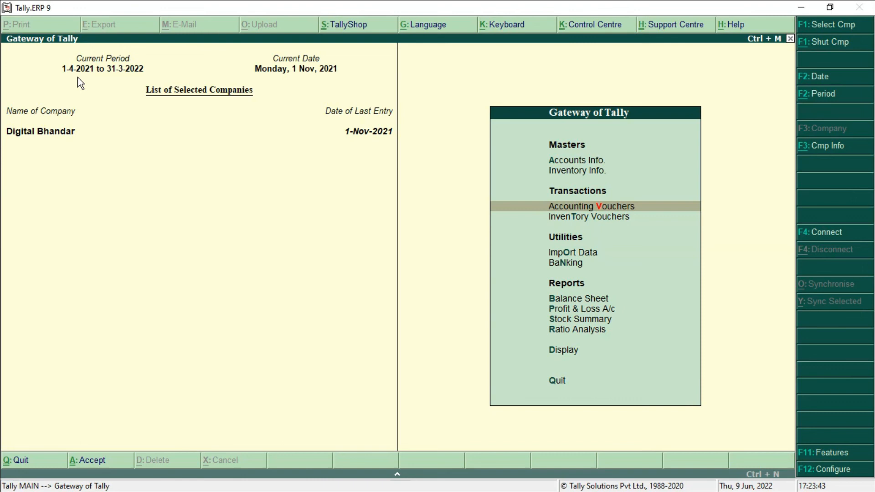
Open the Categories report among the Statements of Inventory
key(Down)
key(Down)
key(Down)
key(Down)
key(Down)
key(Down)
key(Down)
key(Down)
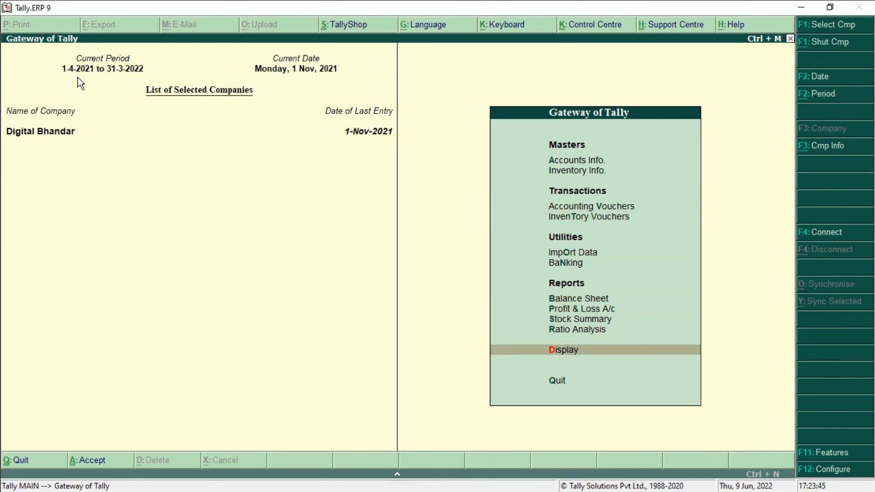
key(Return)
key(Down)
key(Down)
key(Down)
key(Down)
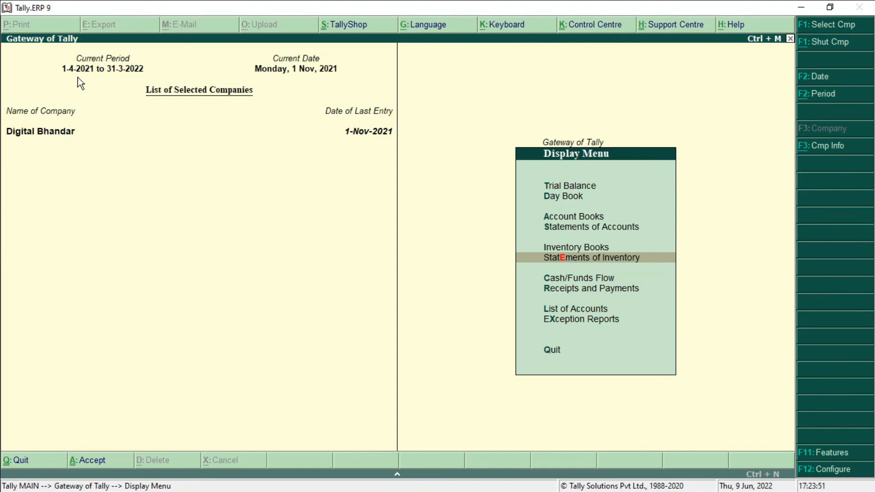
key(Return)
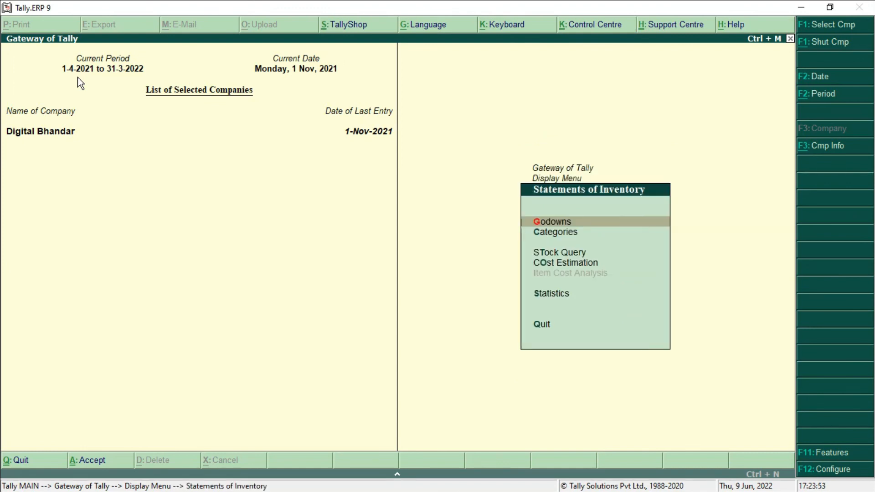
key(Down)
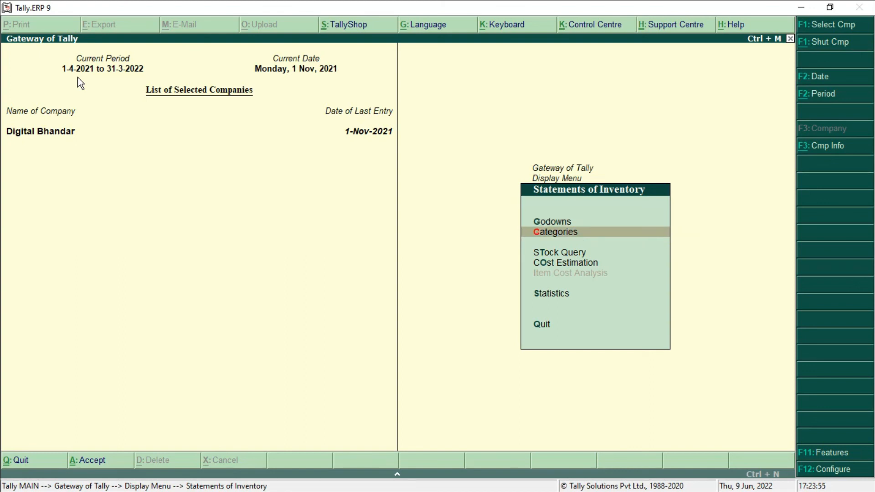
key(Return)
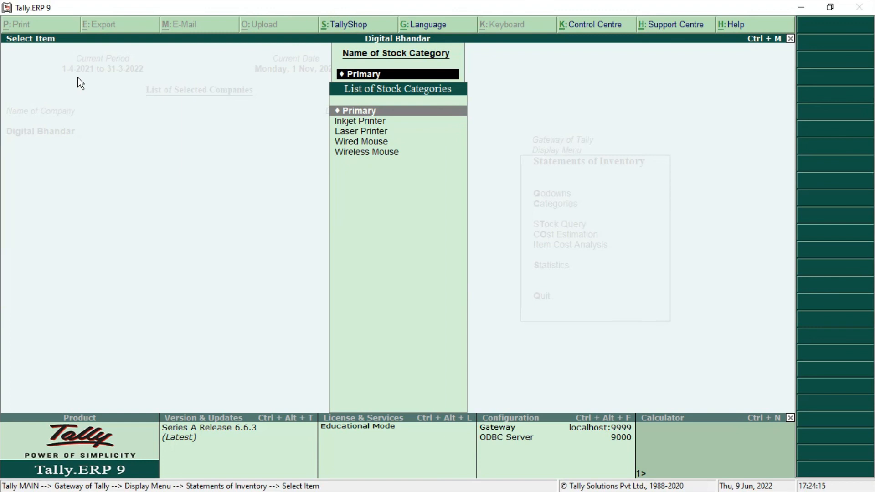
View the stock category summary for Wired Mouse and drill down to the monthly summary of Iball Mouse
key(Down)
key(Down)
key(Down)
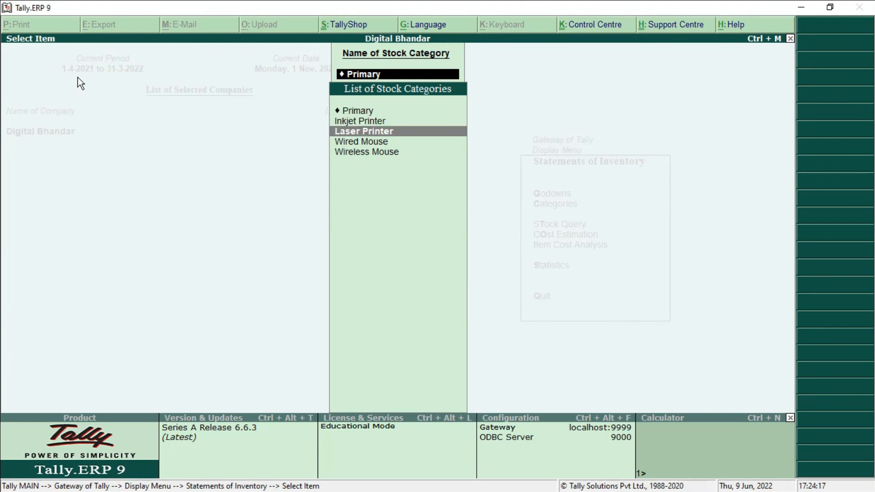
key(Return)
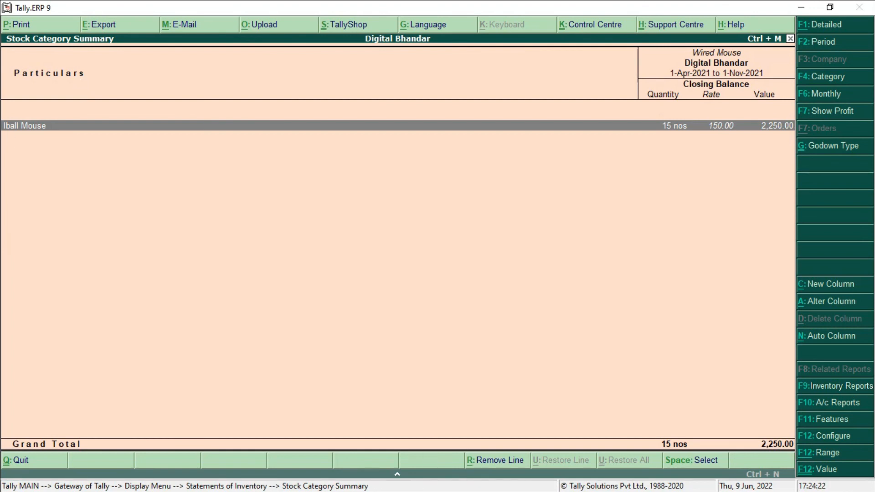
key(Return)
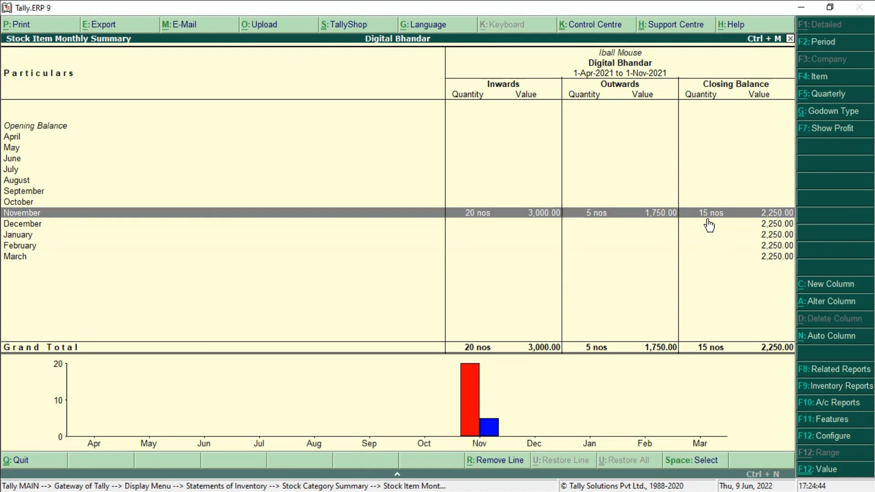
Close the Iball Mouse monthly summary and the Wired Mouse category report, returning to the Gateway of Tally
key(Escape)
key(Escape)
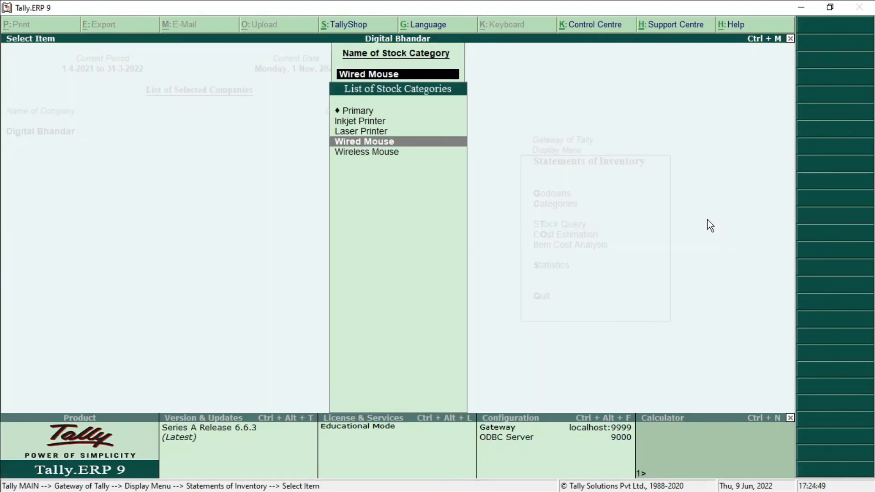
key(Escape)
key(Escape)
key(Escape)
key(Escape)
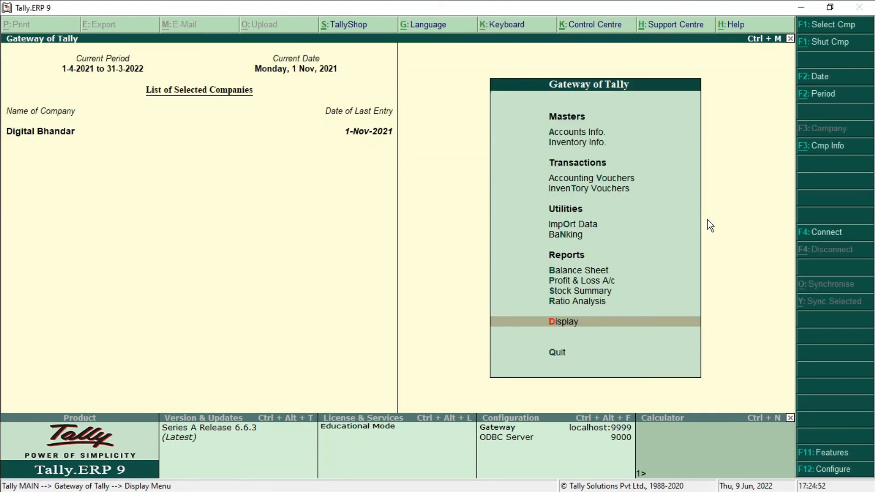
Reopen the Categories report among the Statements of Inventory to choose another stock category
key(Return)
key(Down)
key(Down)
key(Down)
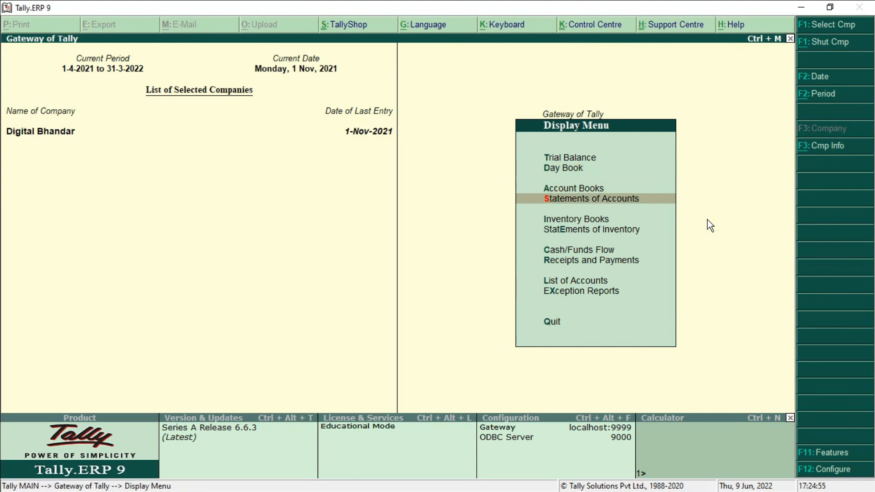
key(Down)
key(Down)
key(Return)
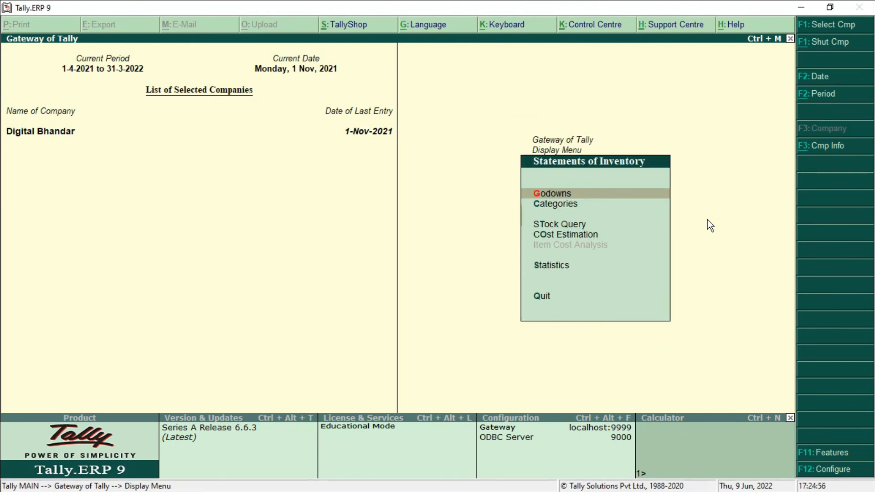
key(Down)
key(Return)
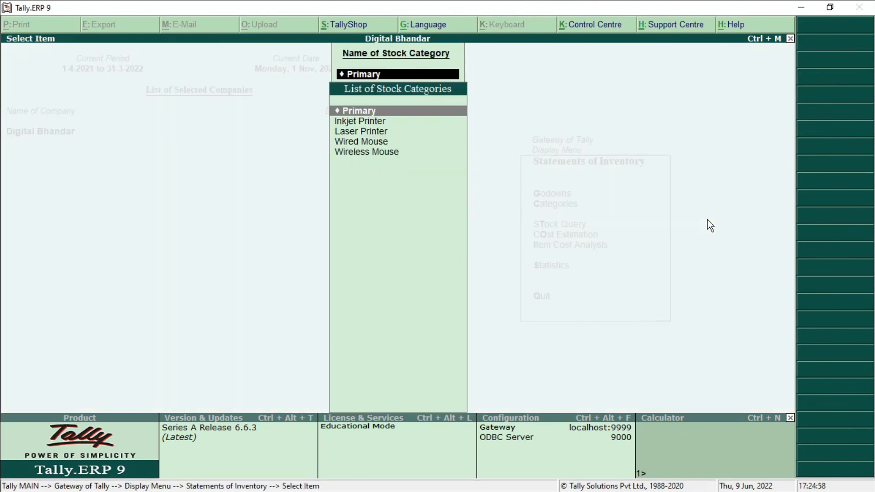
View the stock category summary for Inkjet Printer and drill down to the monthly summary of Hp Inkjet Printer
key(Down)
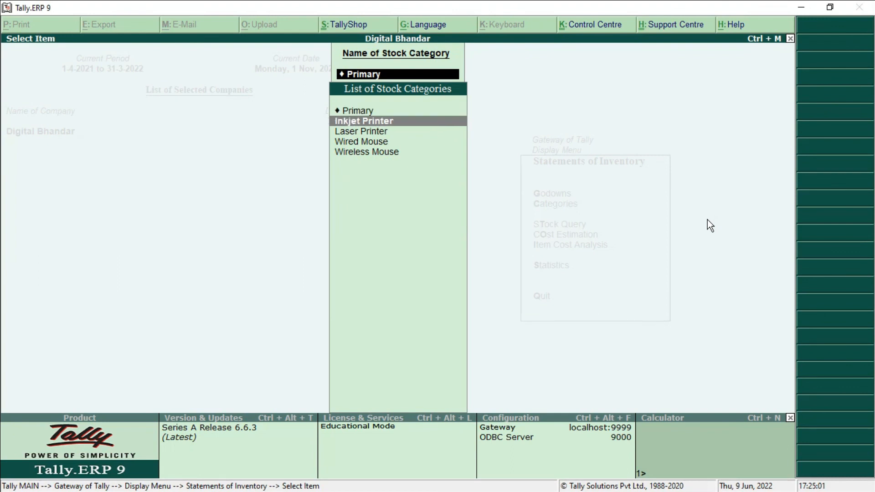
key(Return)
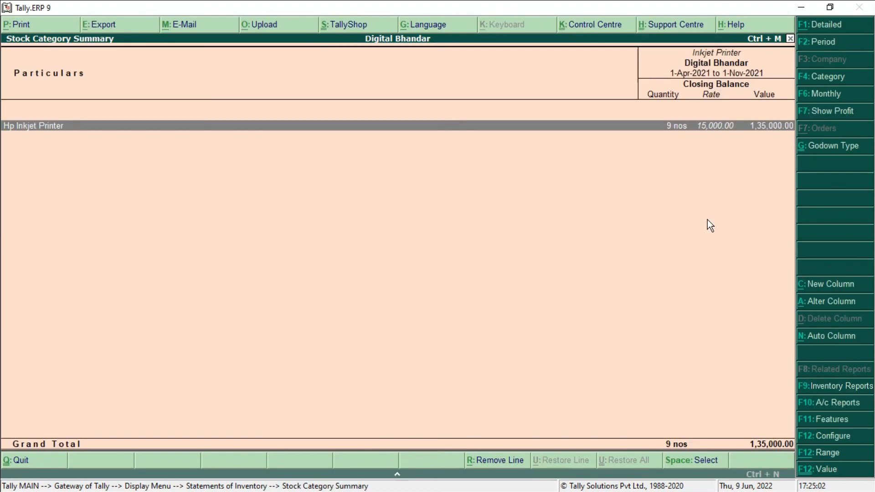
key(Return)
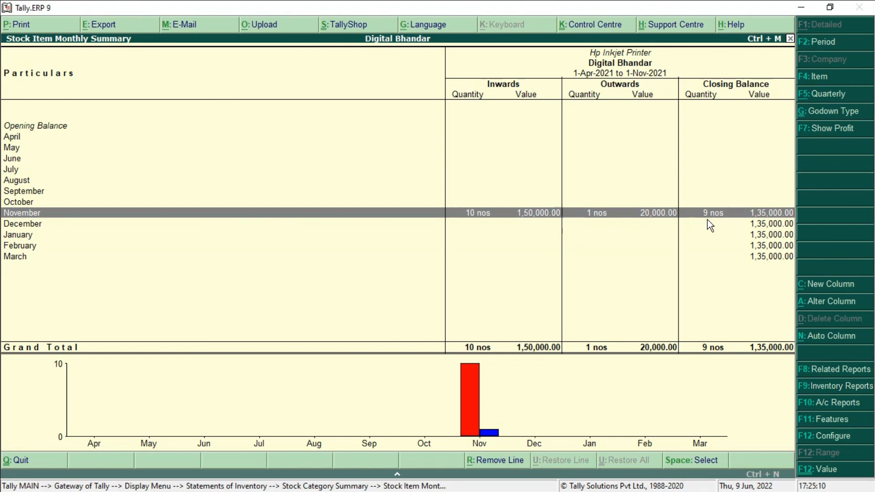
Close the Hp Inkjet Printer monthly summary and the Inkjet Printer category report, returning to the Gateway of Tally
key(Escape)
key(Escape)
key(Escape)
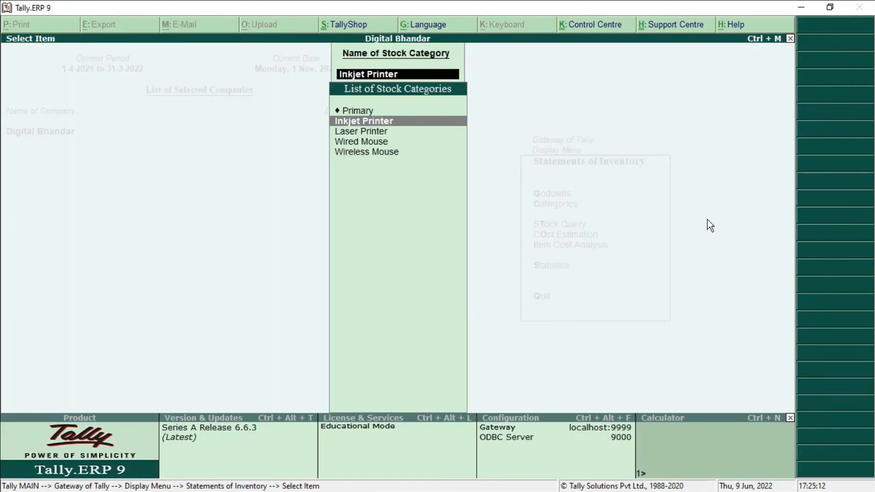
key(Escape)
key(Escape)
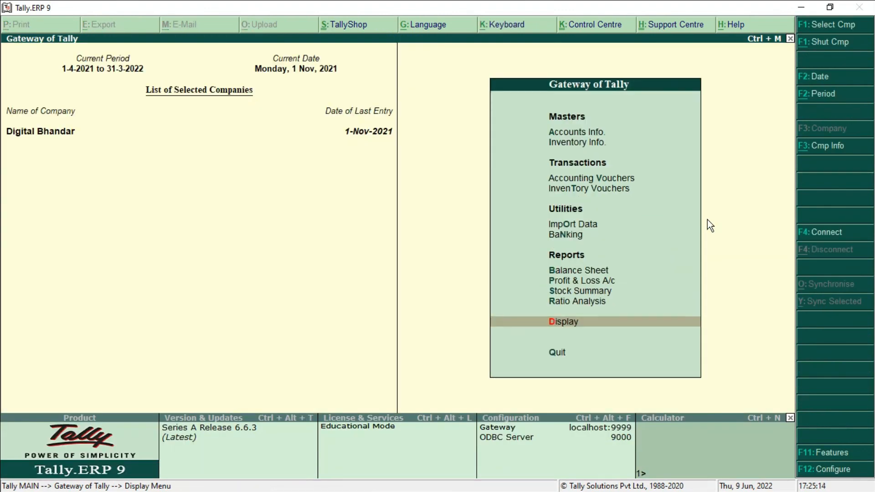